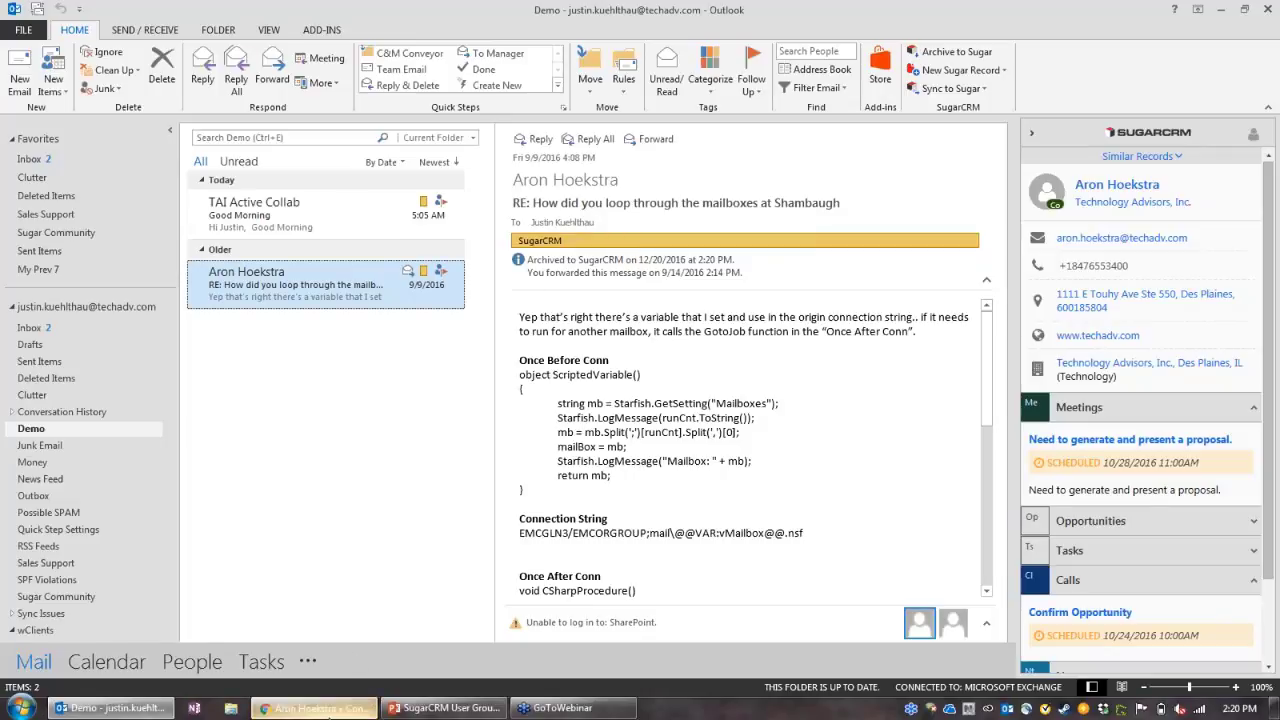
Step: Switch to the sender's SugarCRM contact page in the browser
click(330, 708)
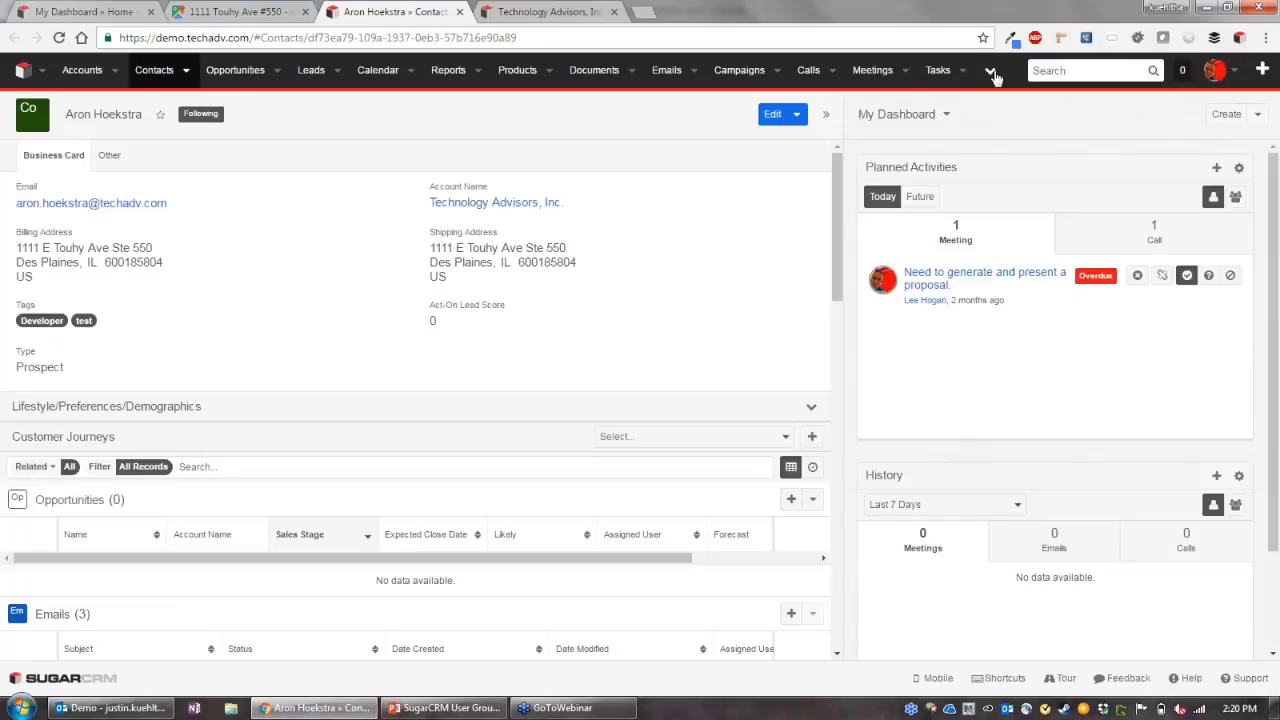
Step: Open the SugarCRM Cases module in a new browser tab, then return to Outlook's mailbox
click(992, 74)
ctrl+click(1014, 163)
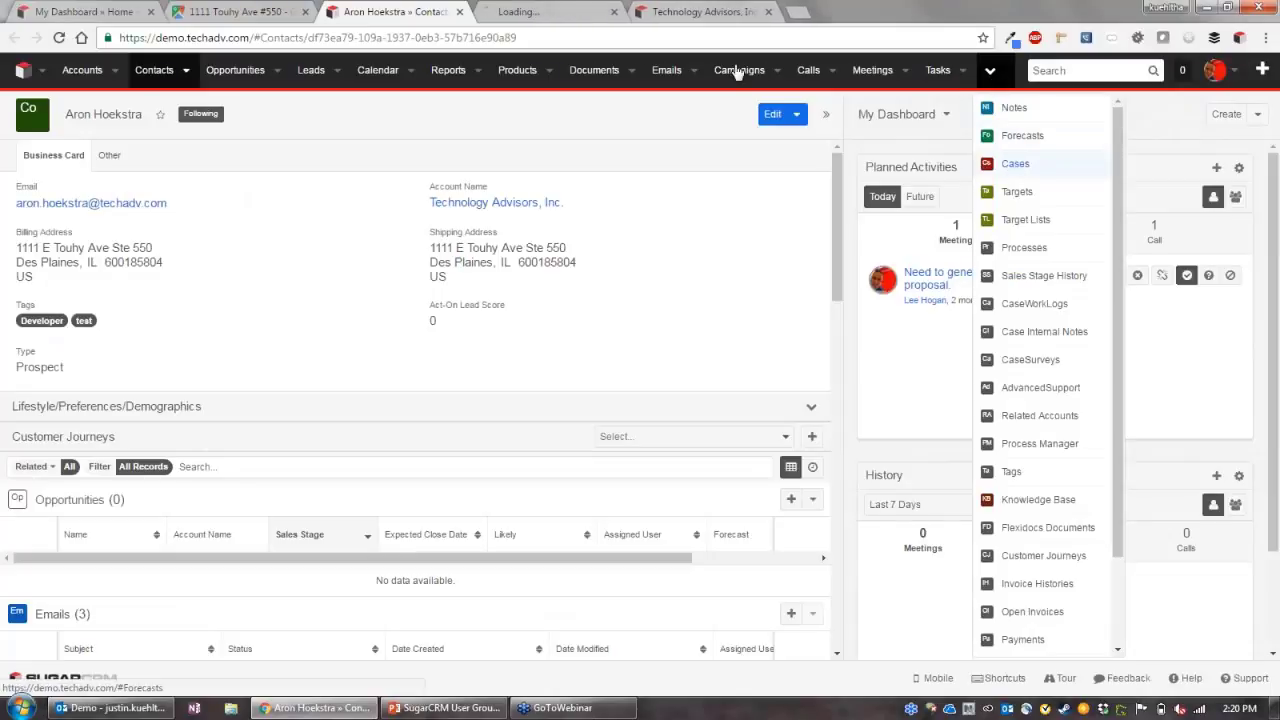
key(ctrl+Tab)
click(110, 707)
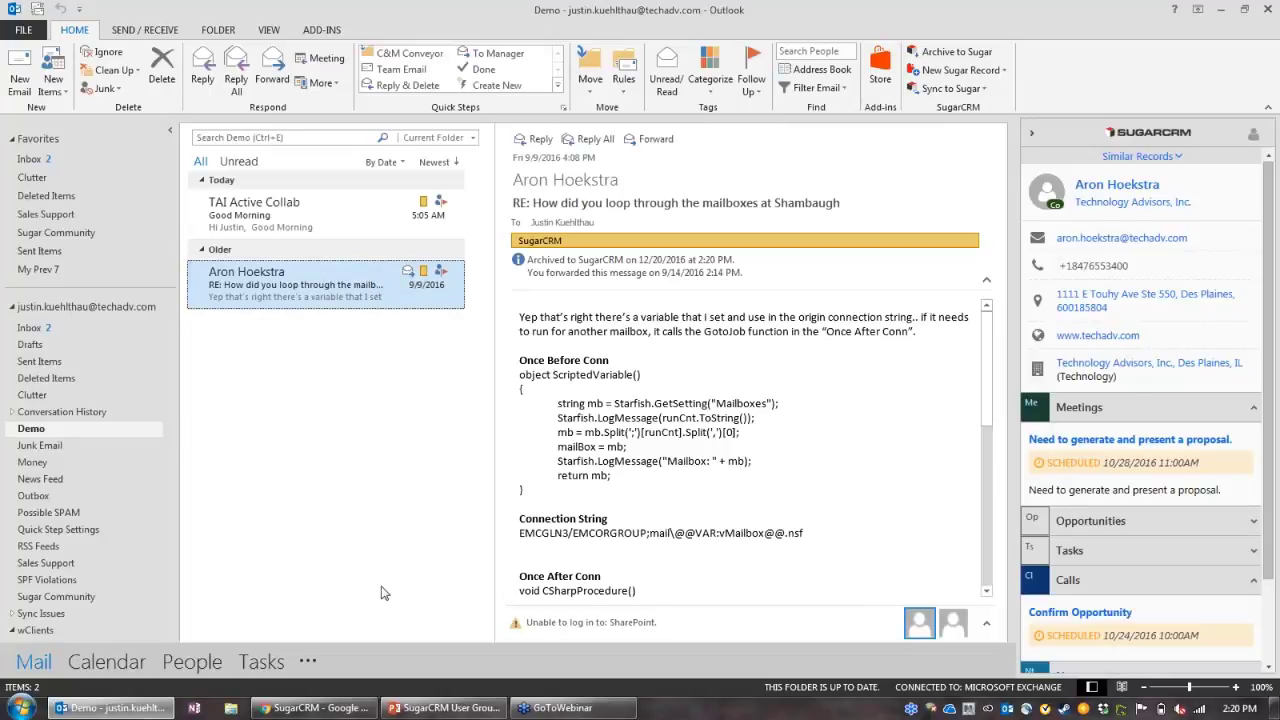
mouse_move(315, 707)
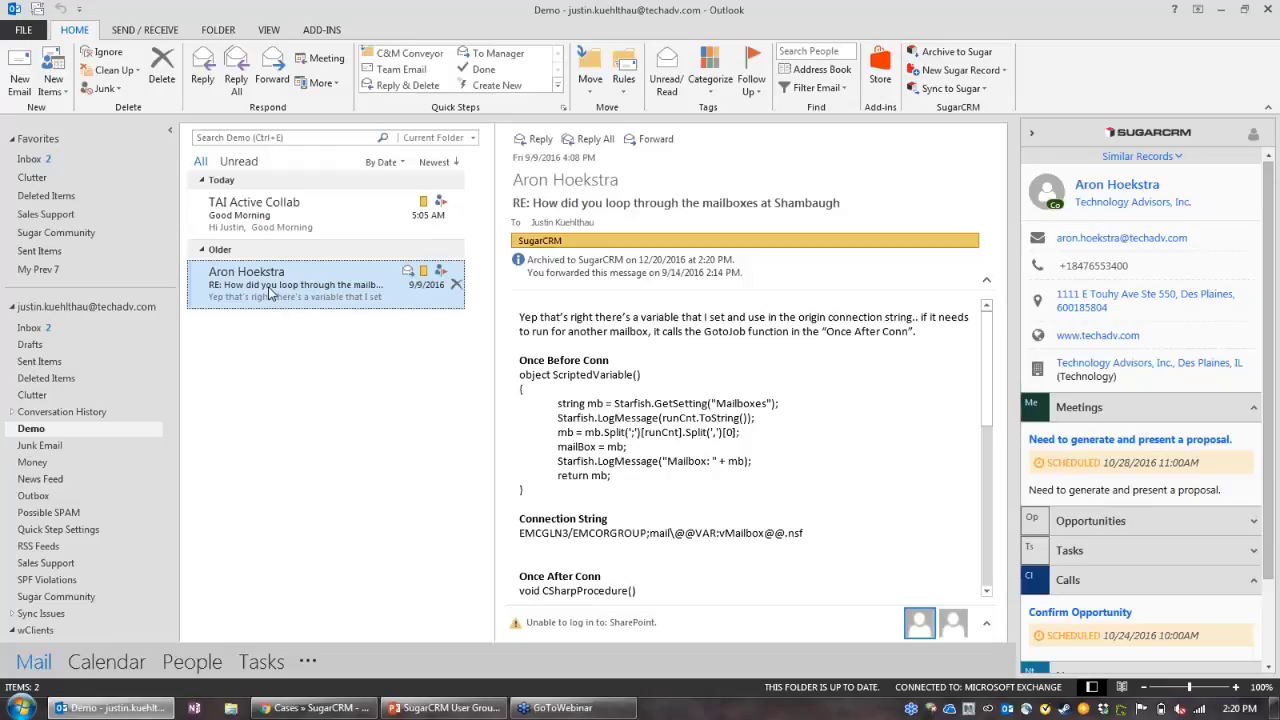
Step: Start a new email and search Sugar contacts by name for 'aro'
click(18, 75)
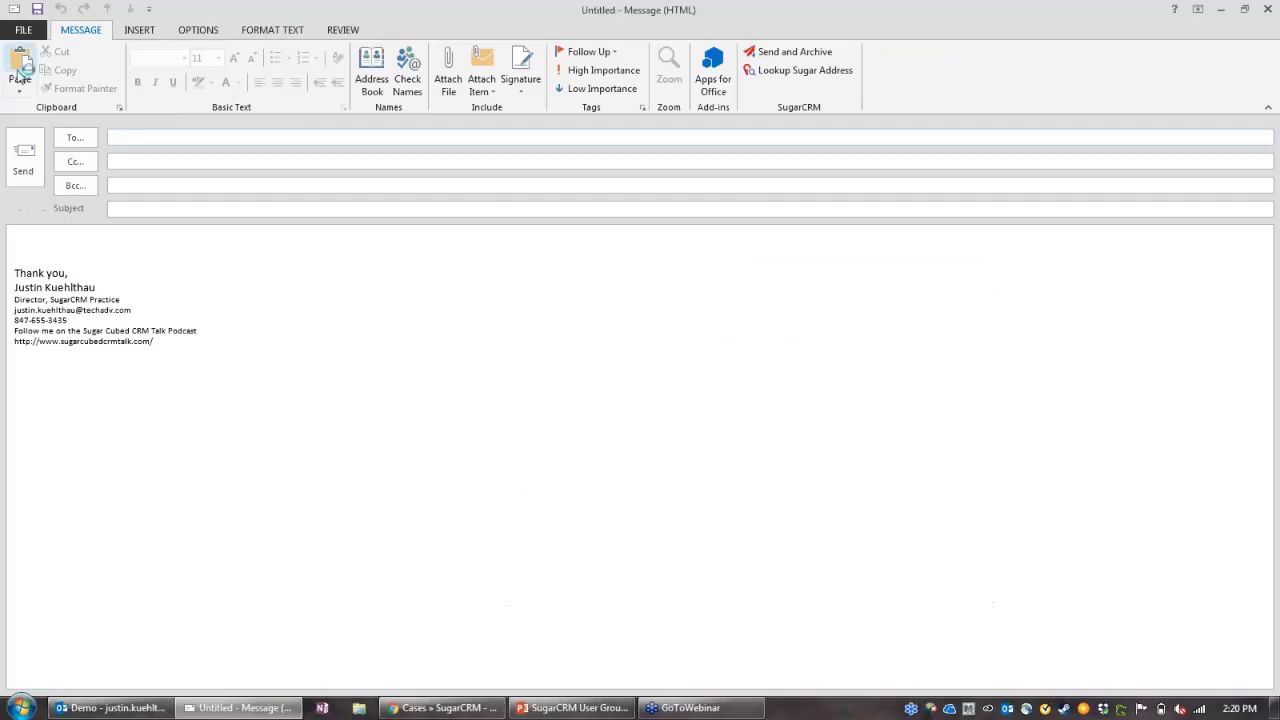
click(795, 71)
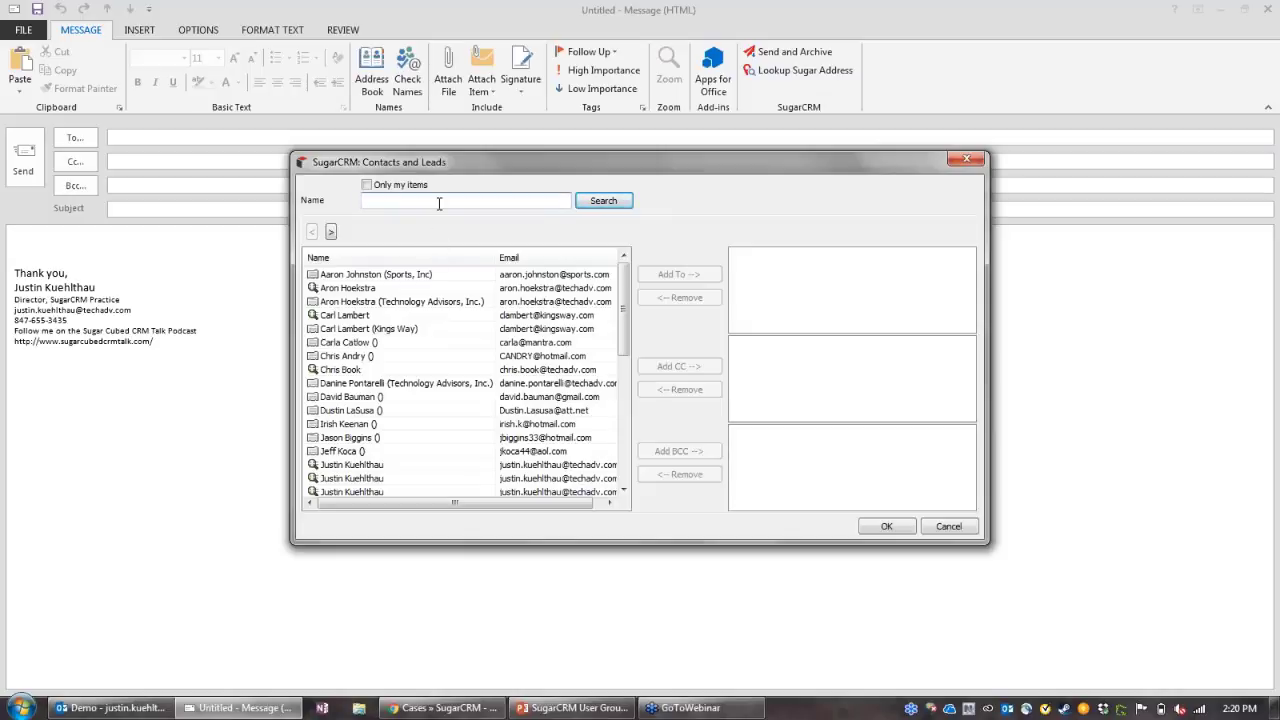
click(438, 203)
text(aron)
click(603, 201)
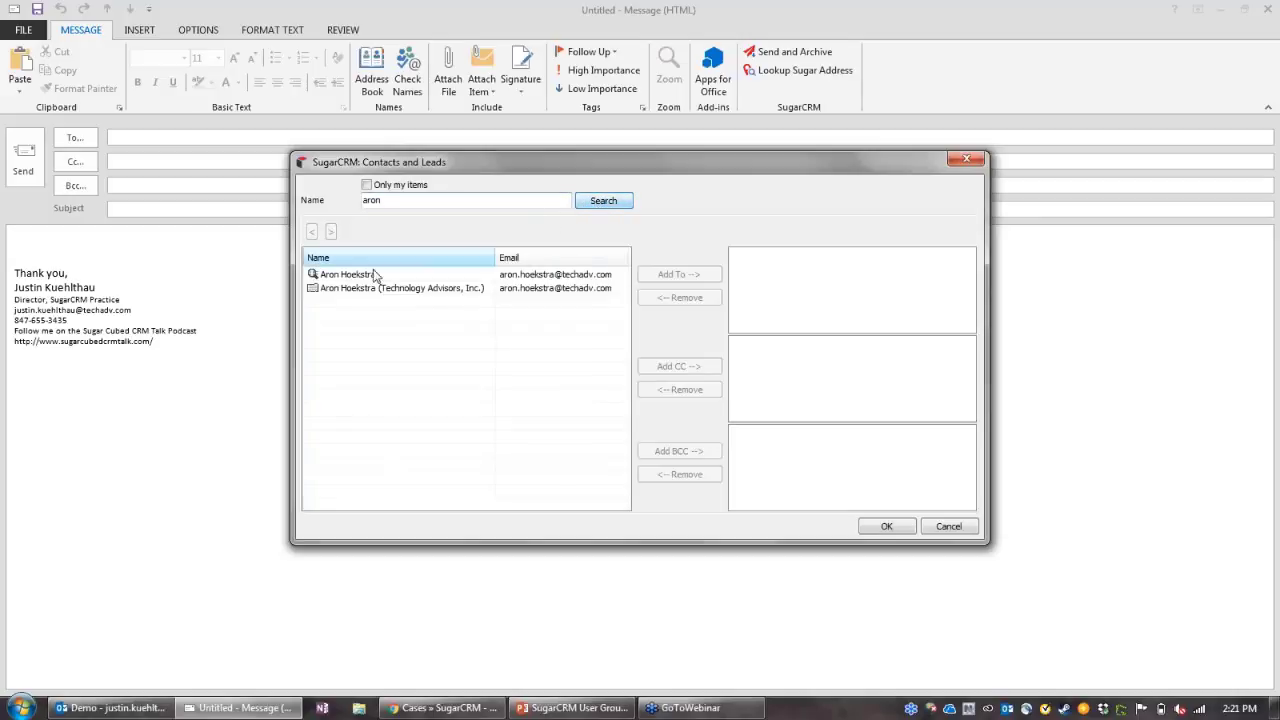
Step: Add the Technology Advisors contact's address as To, Cc and Bcc recipients and confirm
click(314, 293)
click(695, 275)
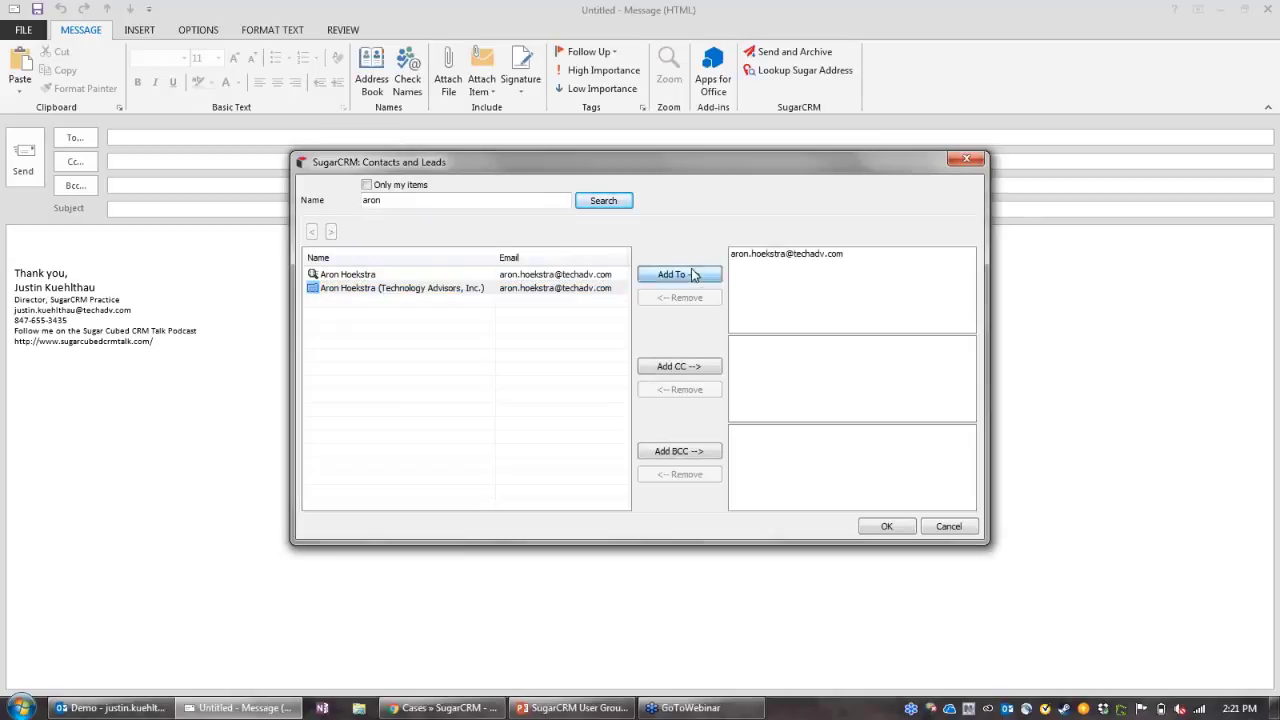
click(381, 279)
click(688, 366)
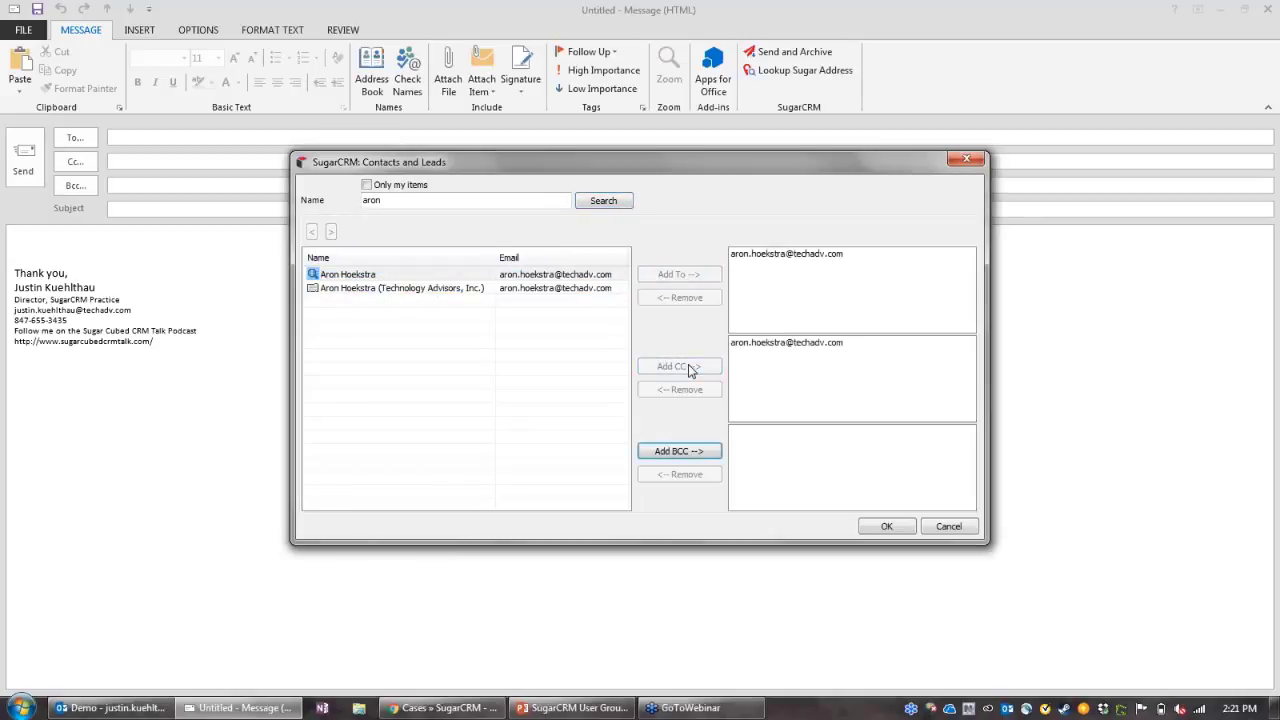
click(368, 290)
click(679, 451)
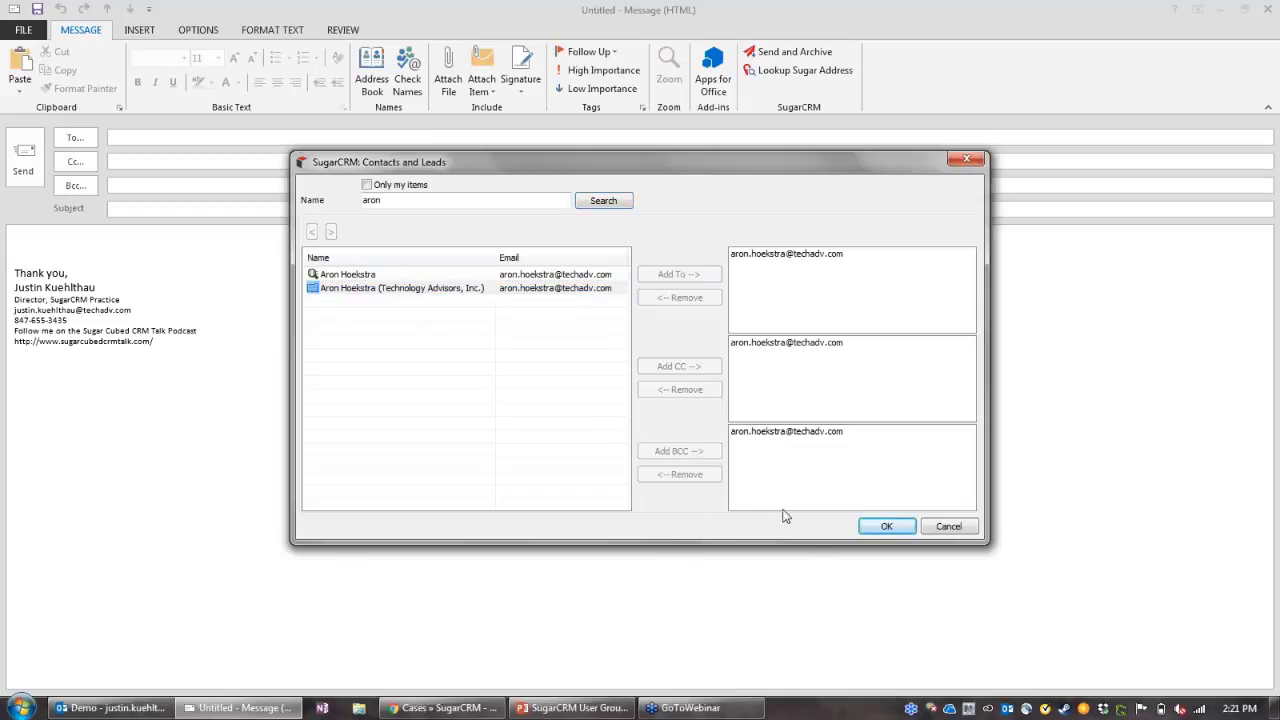
click(885, 530)
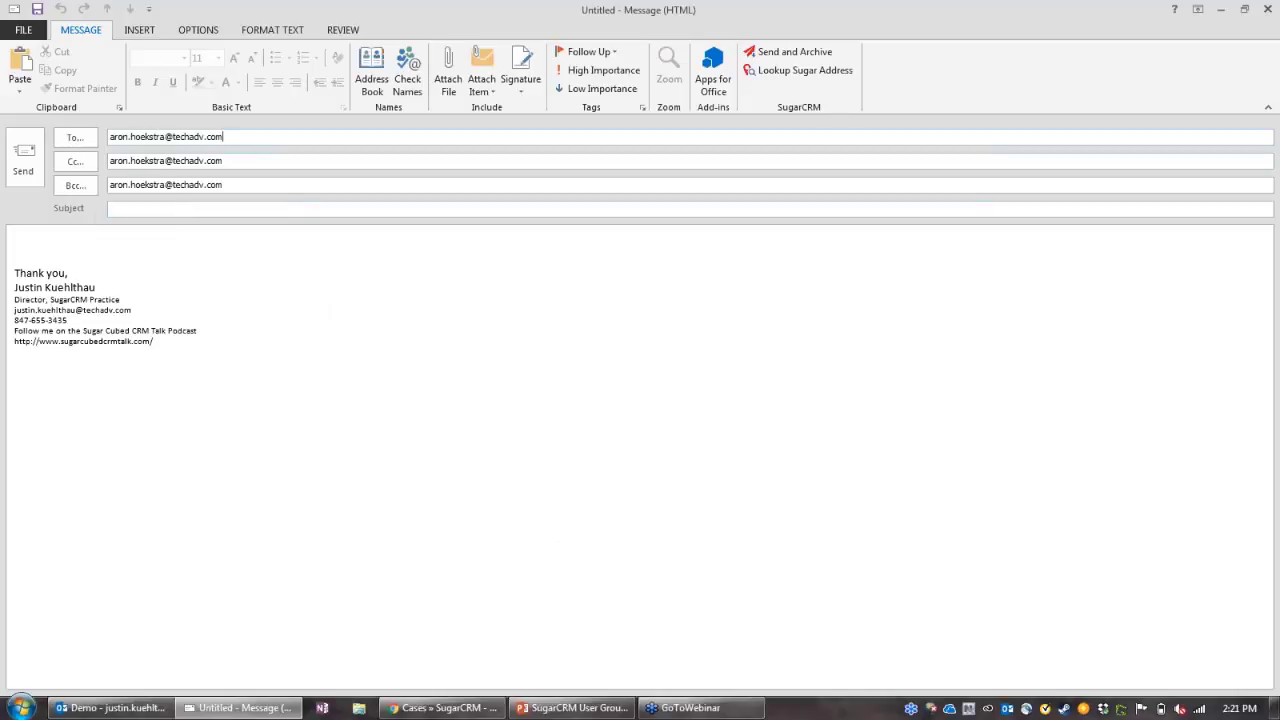
Step: Enter 'test' as both the subject and the message body
click(153, 210)
text(test)
click(166, 237)
text(test)
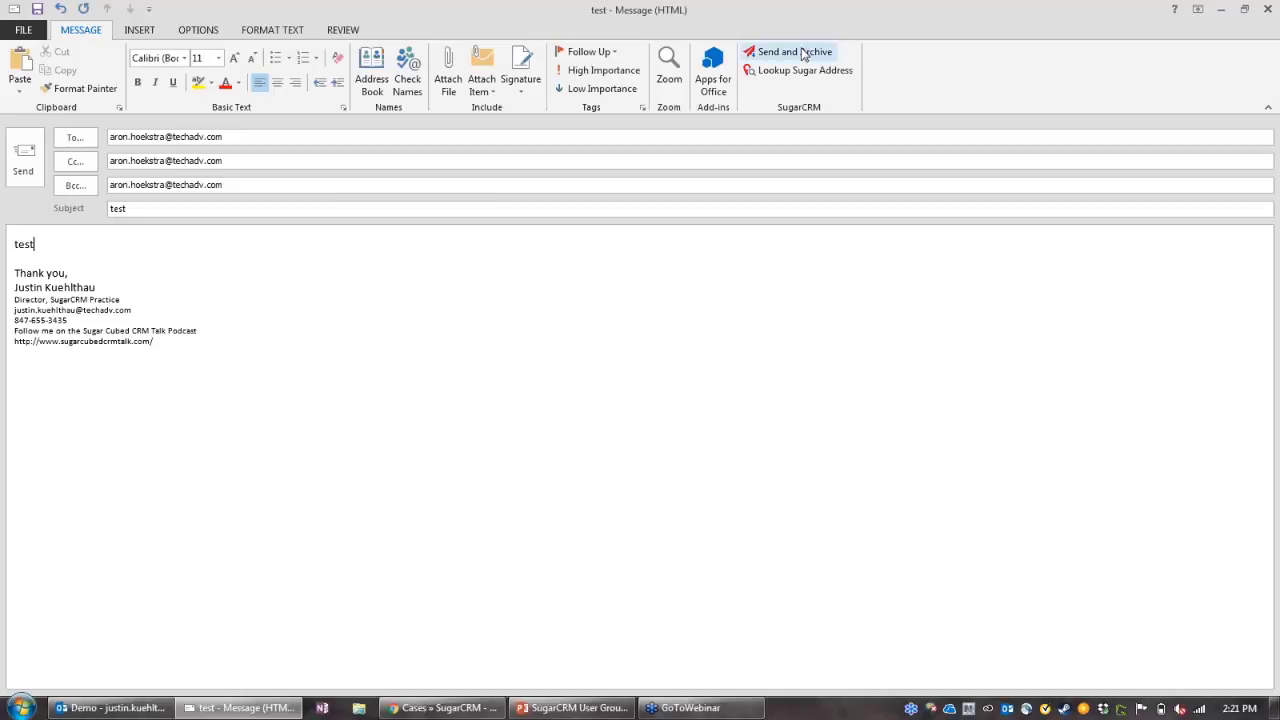
Step: Remove the Bcc and Cc addresses and replace the To recipient with the contact's e-mail address
drag(224, 186, 108, 160)
key(Delete)
key(Delete)
drag(314, 136, 144, 136)
drag(10, 155, 10, 155)
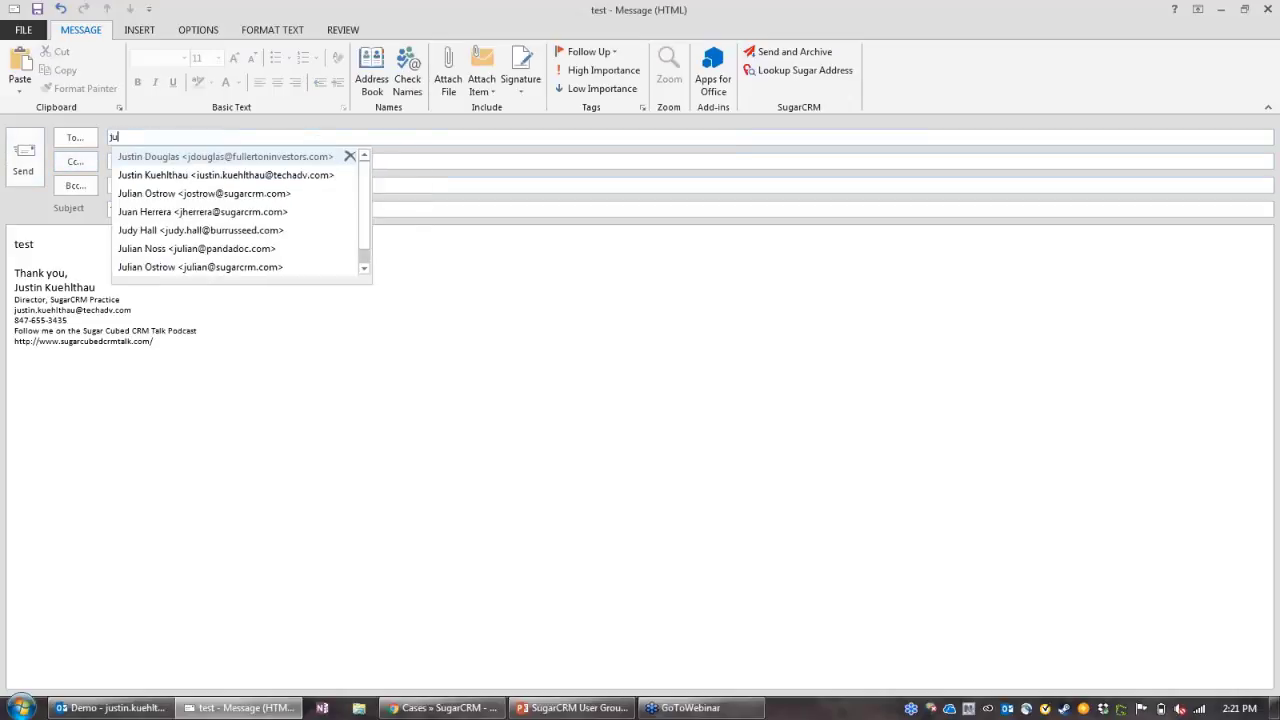
key(Return)
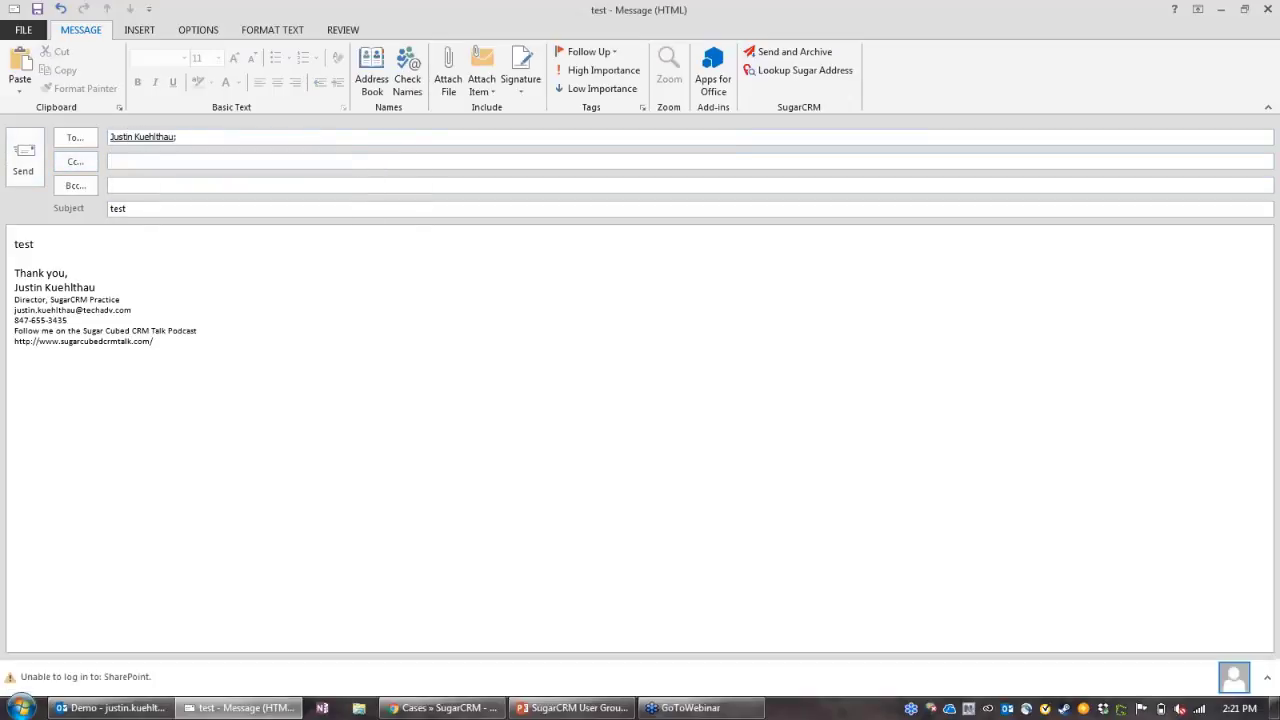
Step: Send and Archive, searching Sugar by the recipient's e-mail address and selecting the matching contact
click(787, 55)
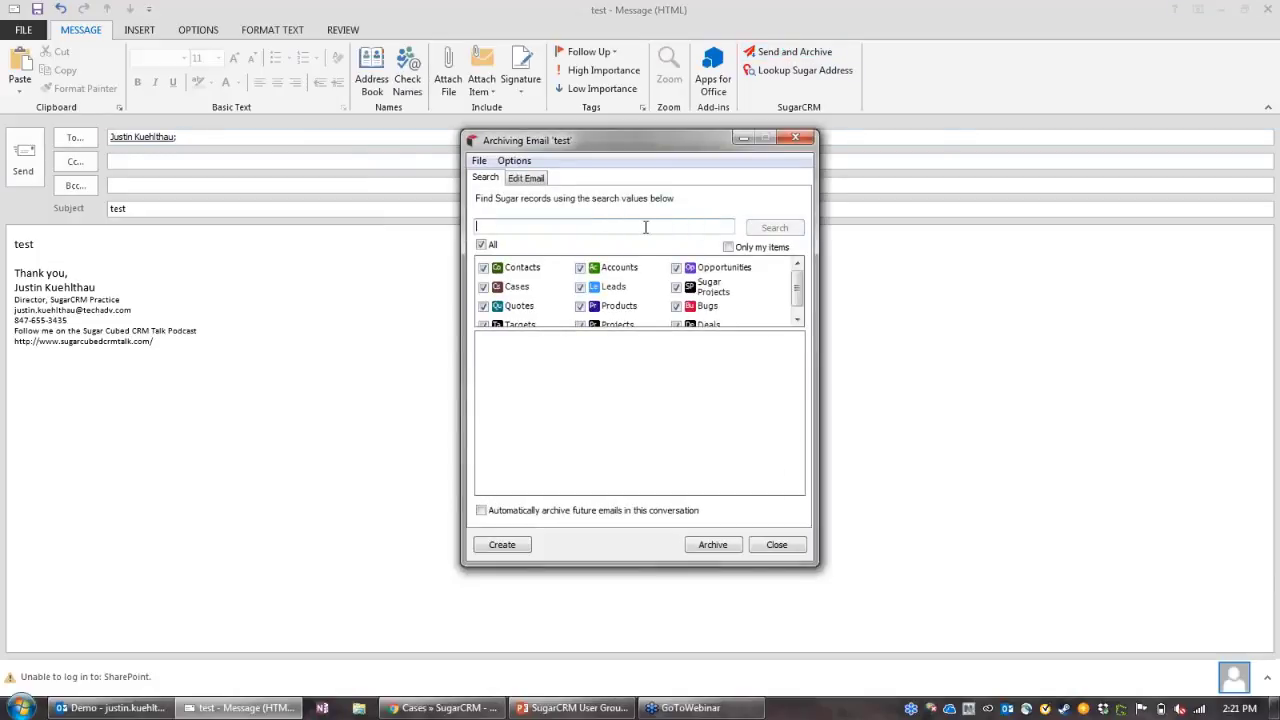
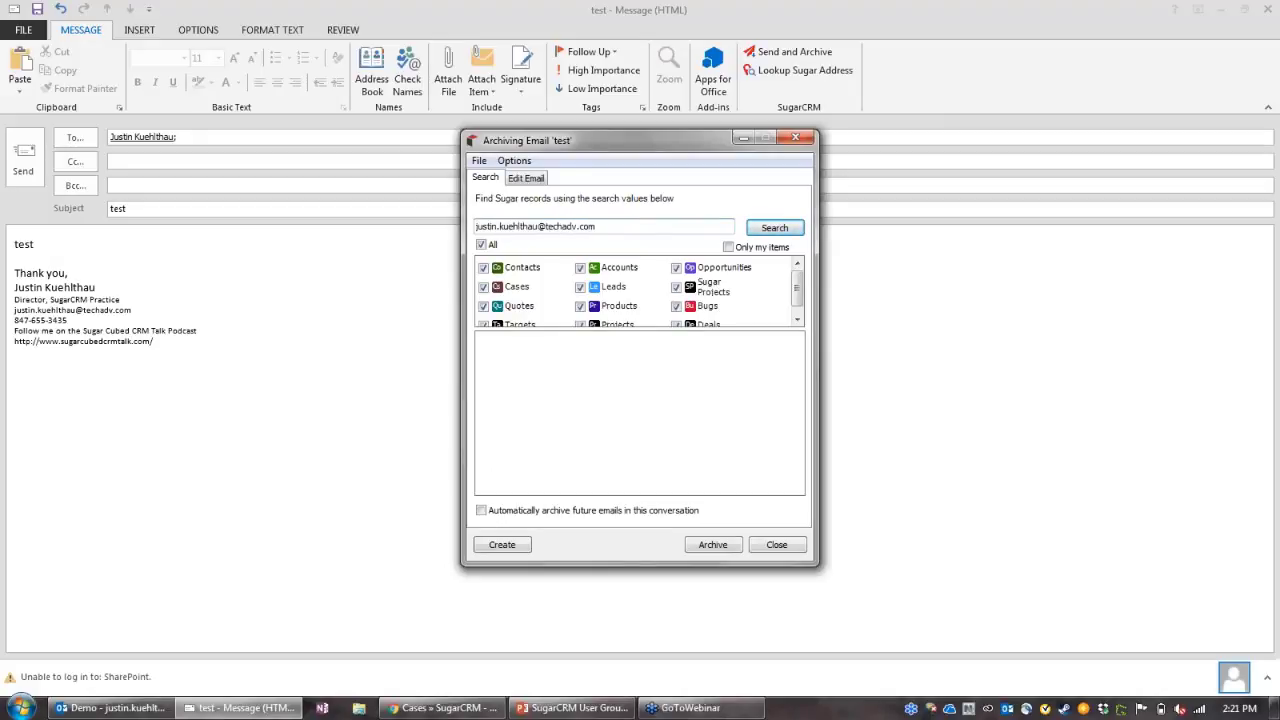
key(Return)
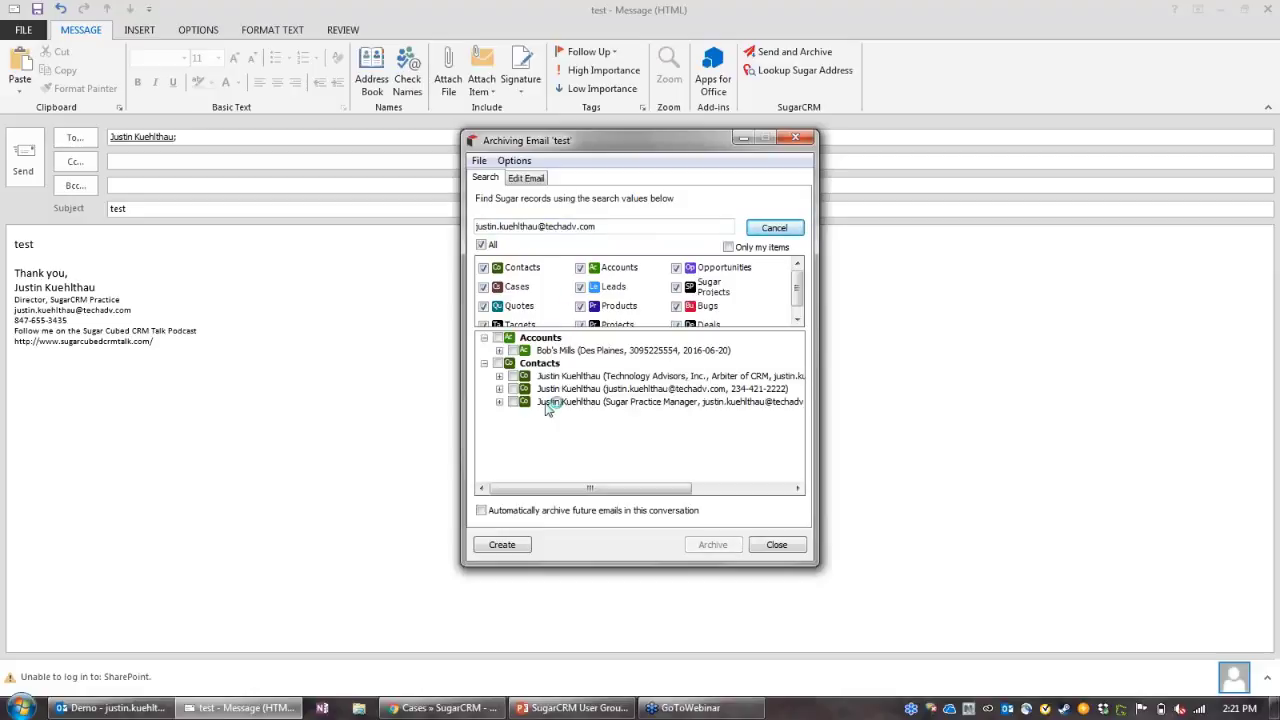
click(513, 376)
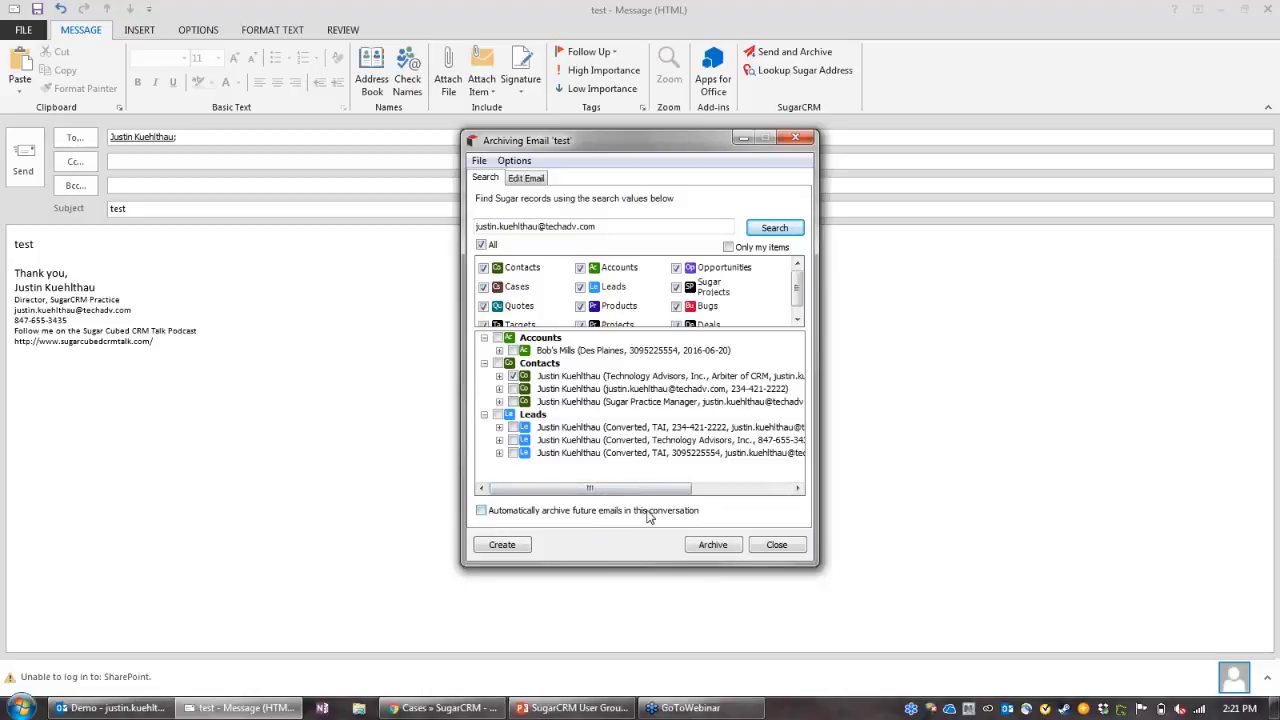
Step: Delete the signature from the archived copy and archive the email to the contact
click(526, 179)
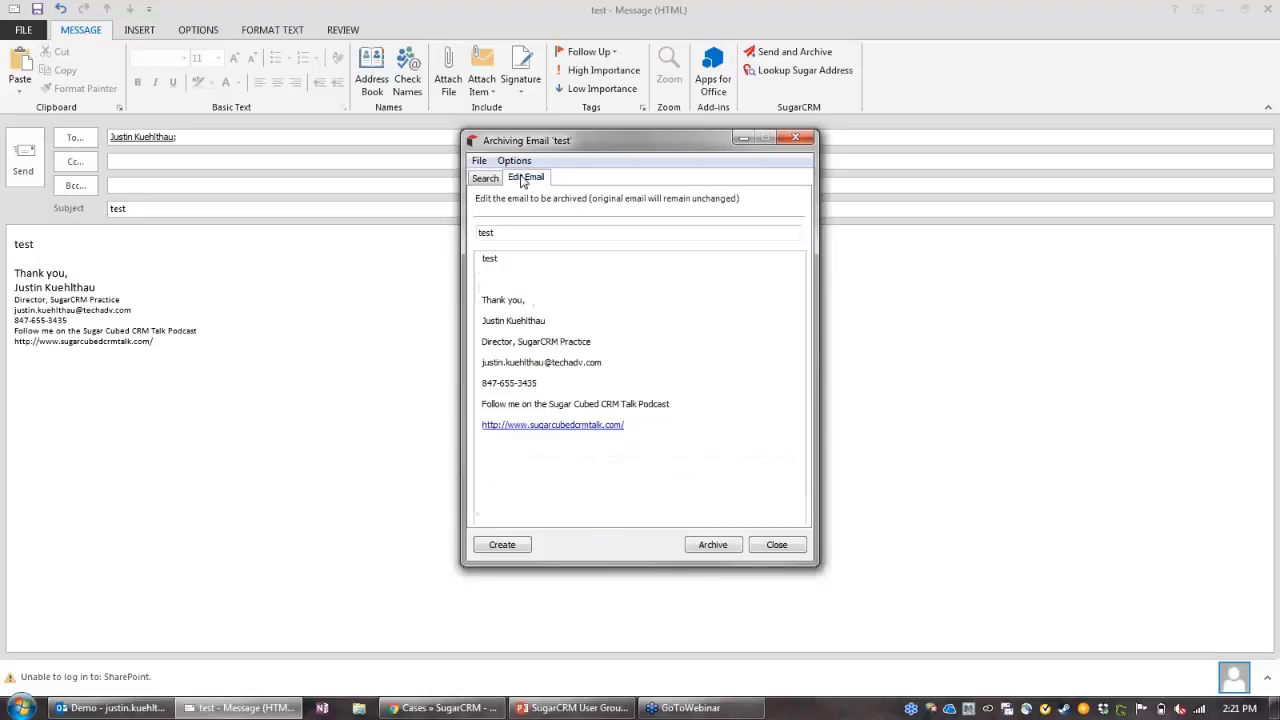
mouse_move(690, 448)
mouse_down()
mouse_move(600, 404)
mouse_move(482, 288)
mouse_up()
key(Delete)
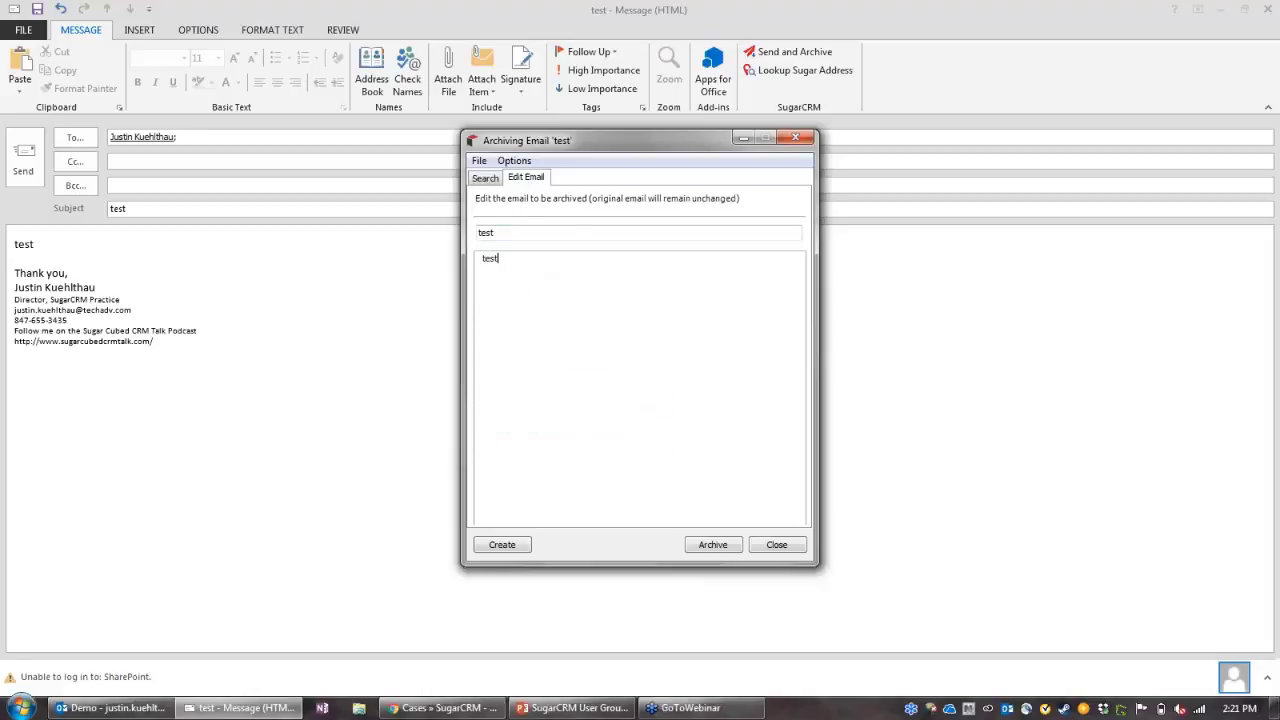
click(709, 545)
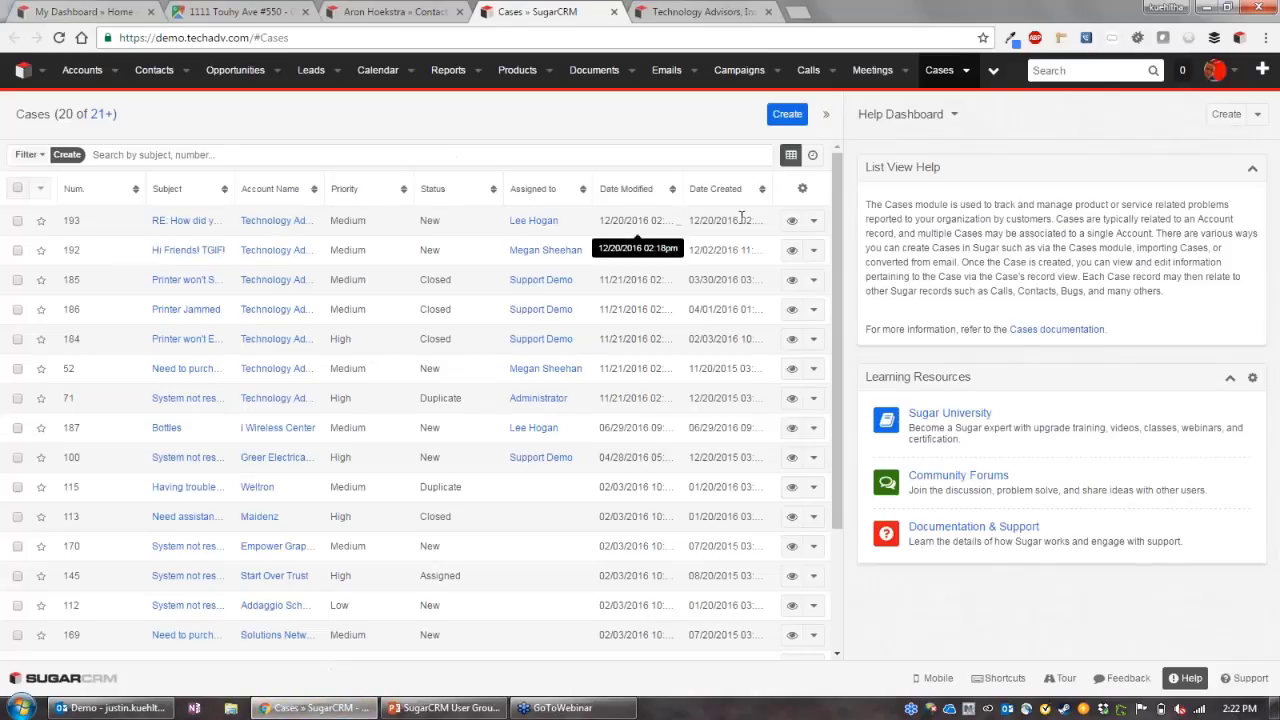
Step: Open case 193 and scroll down to its description, then return to Outlook
click(178, 222)
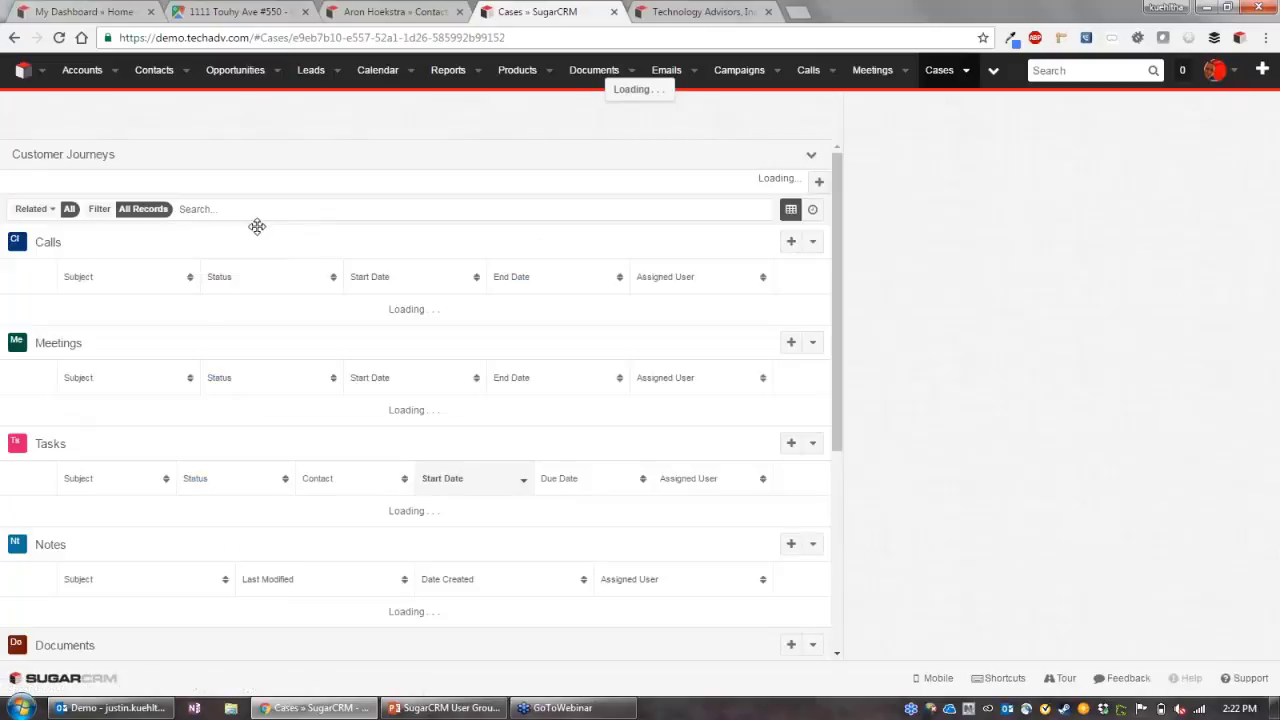
click(285, 222)
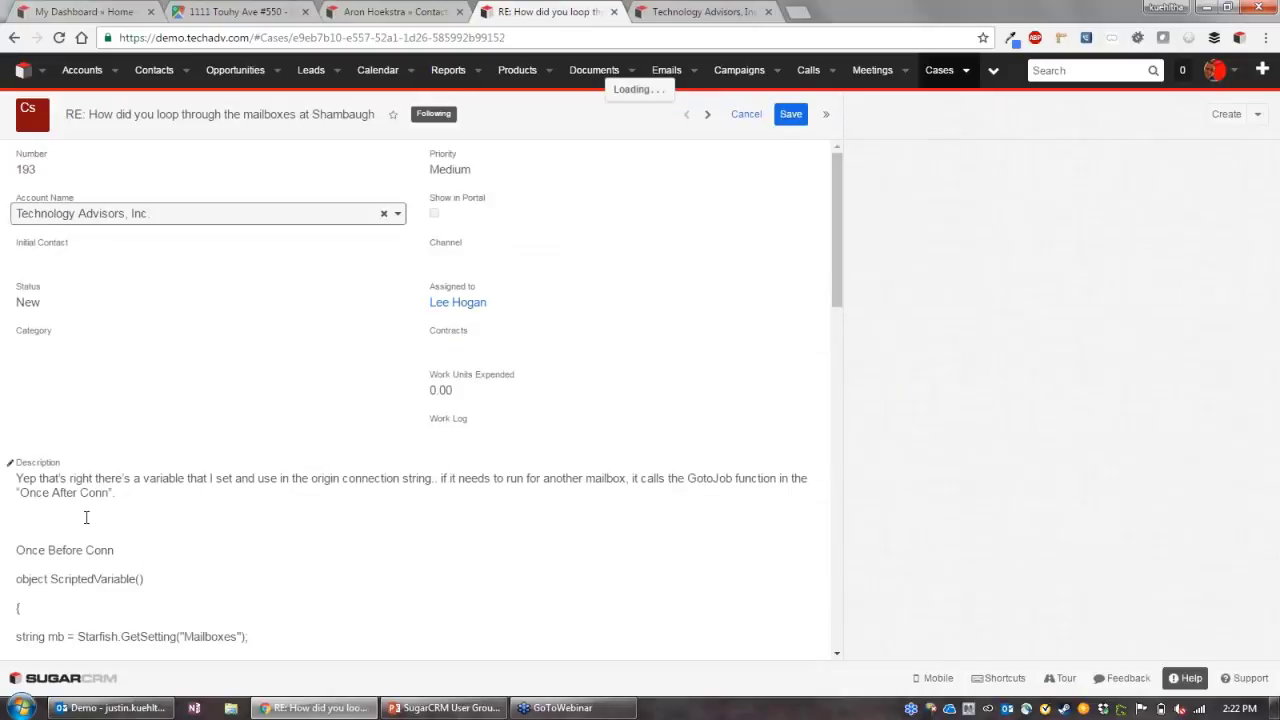
scroll(110, 497, down, 3)
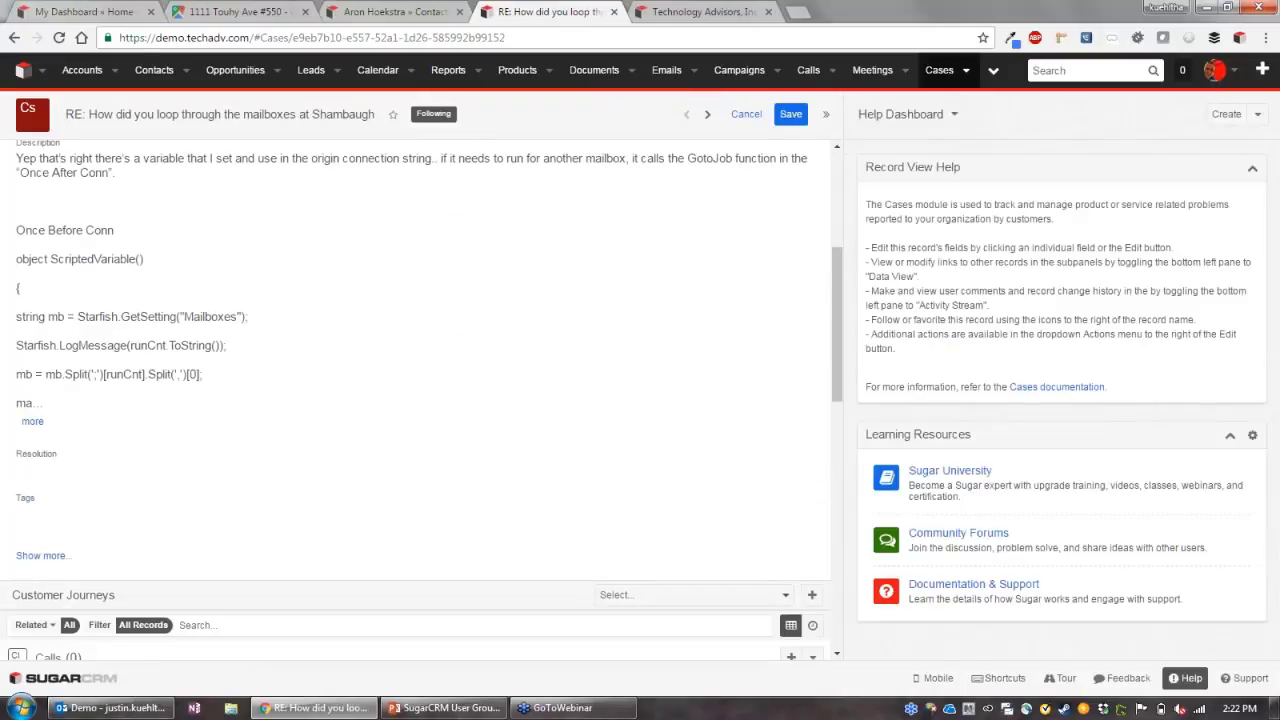
click(110, 707)
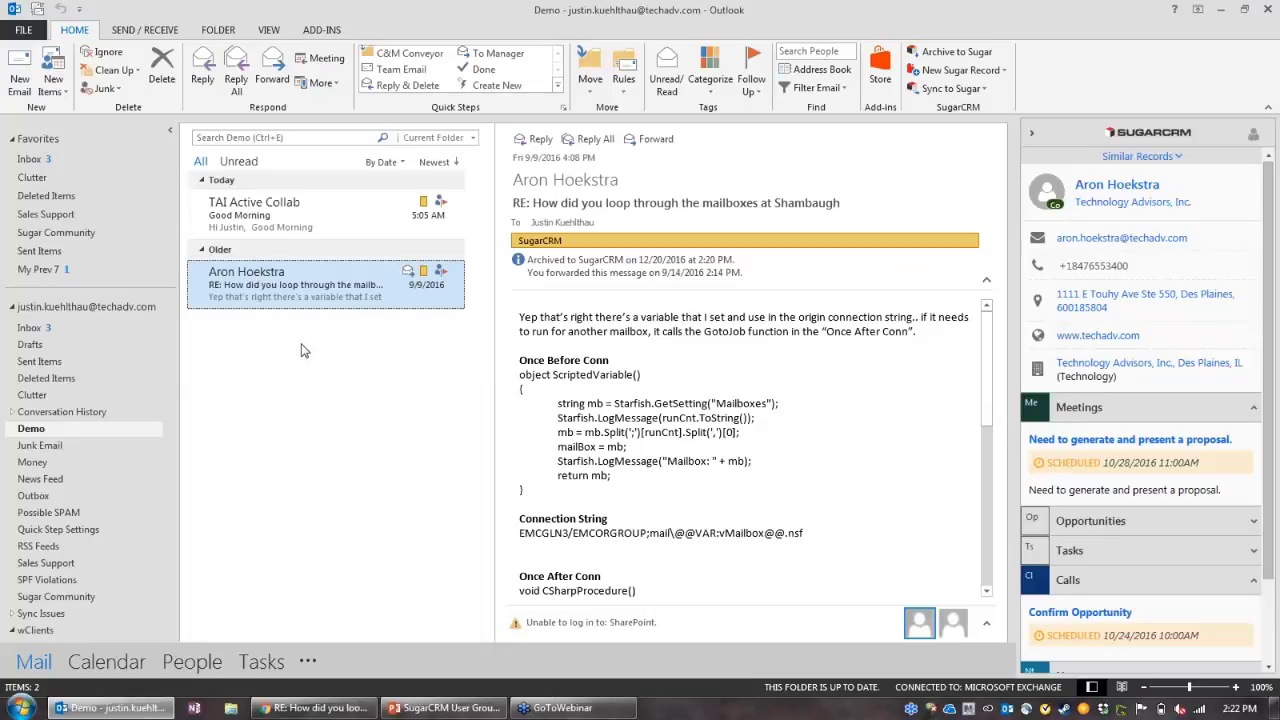
Step: Open the SugarCRM Plug-in Settings from the ADD-INS ribbon
click(680, 380)
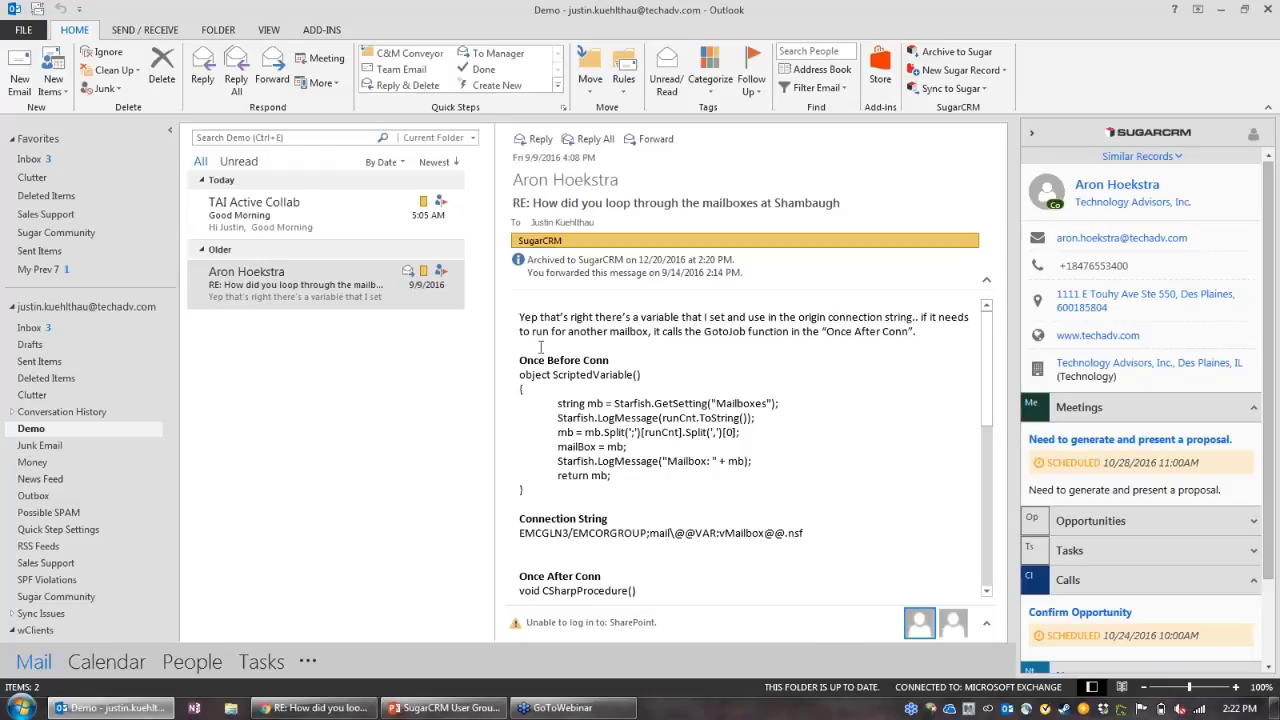
click(321, 30)
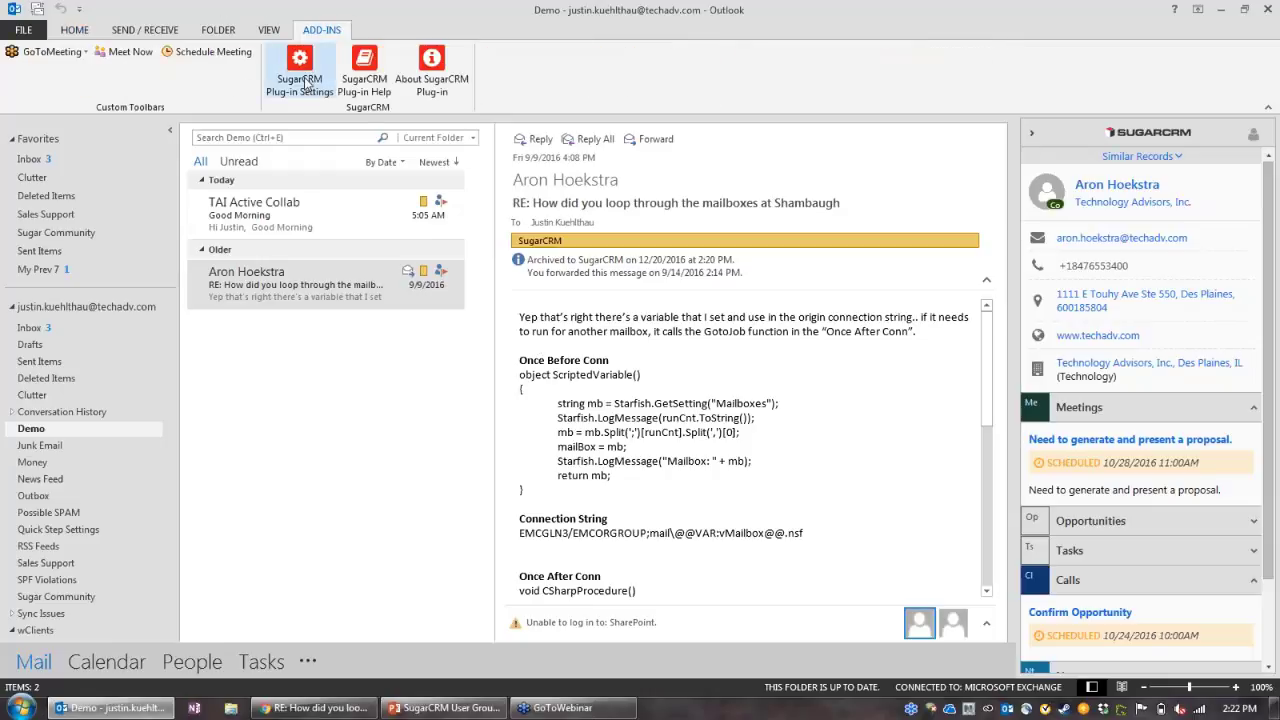
click(301, 78)
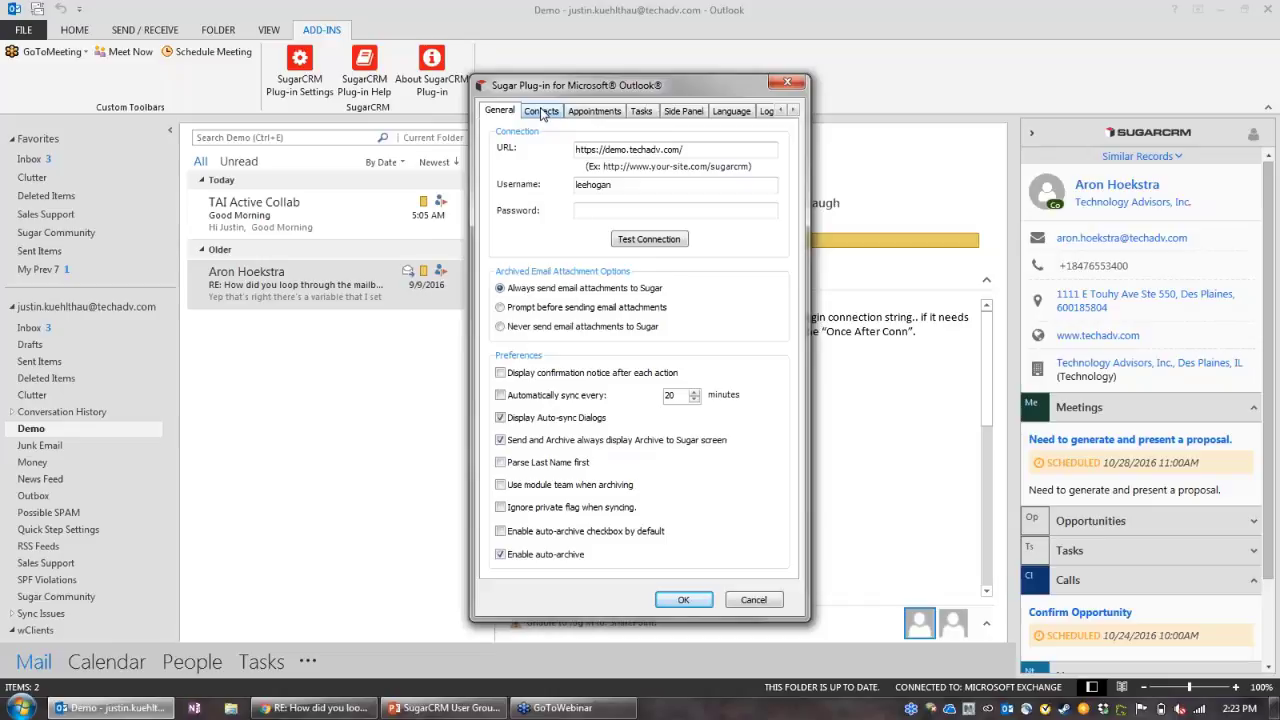
Step: Check the Contacts sync direction, leave it at Both ways, and cancel the settings
click(541, 111)
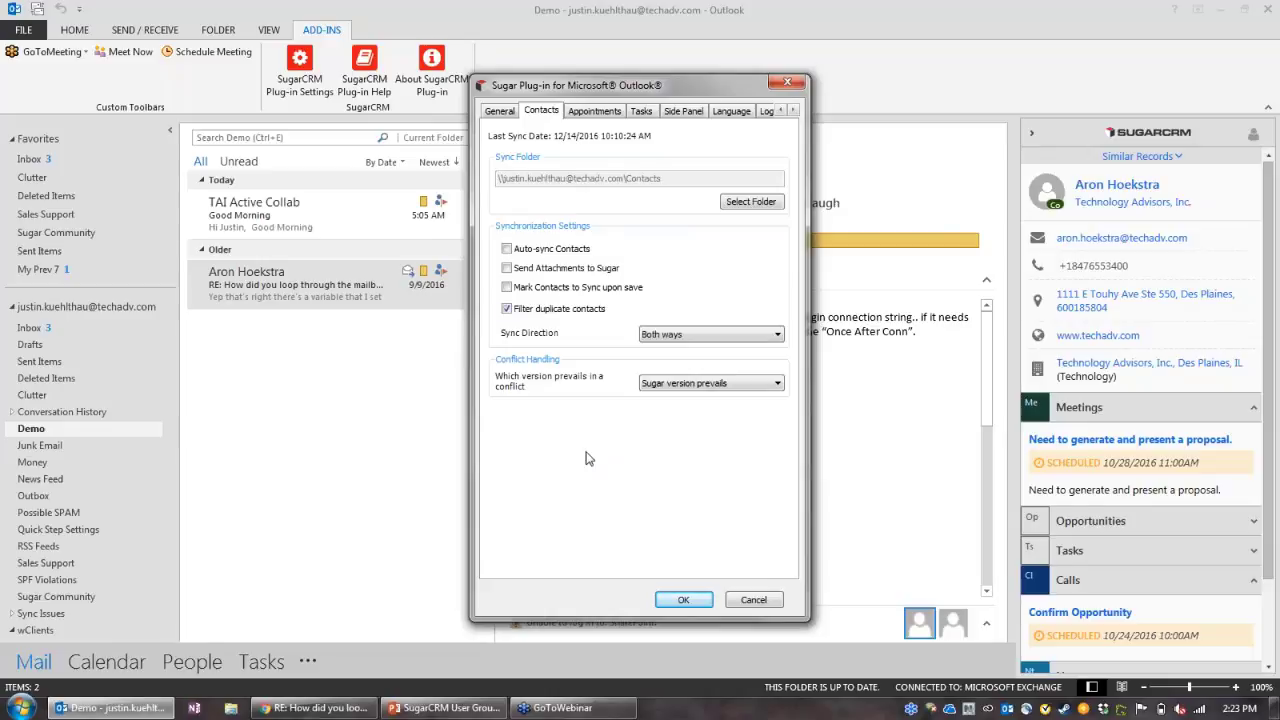
click(752, 335)
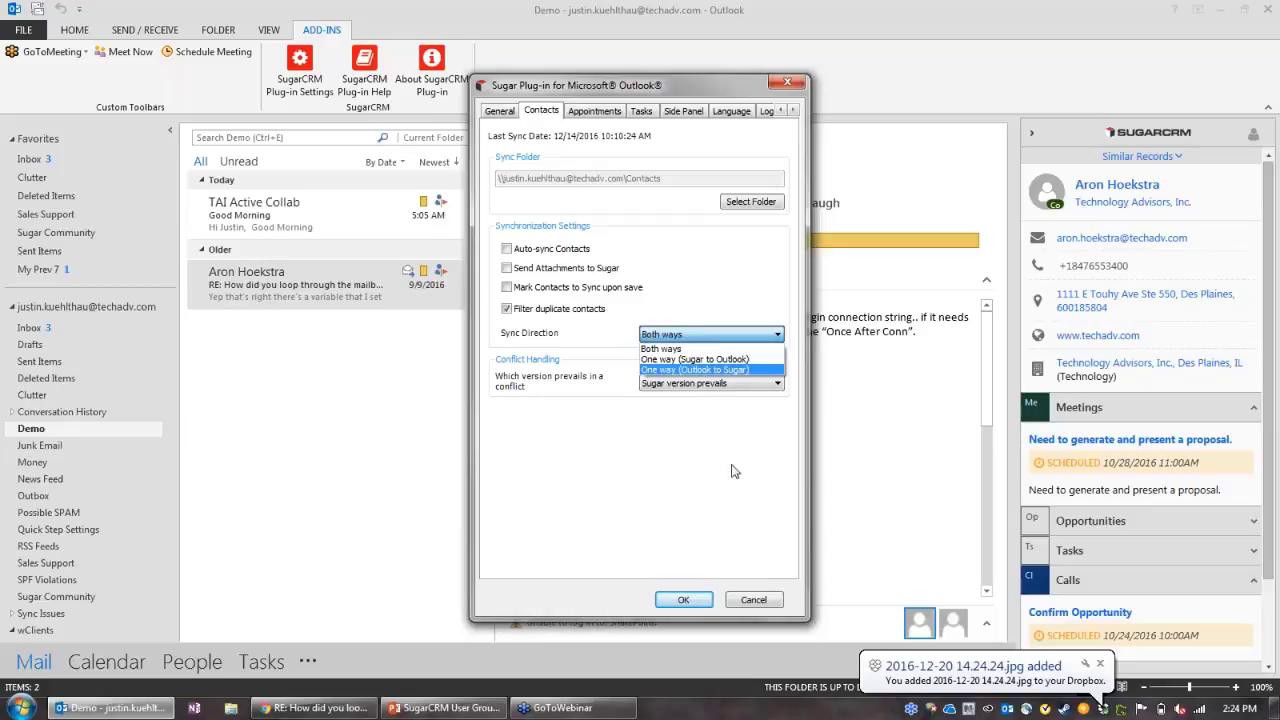
click(754, 603)
click(754, 600)
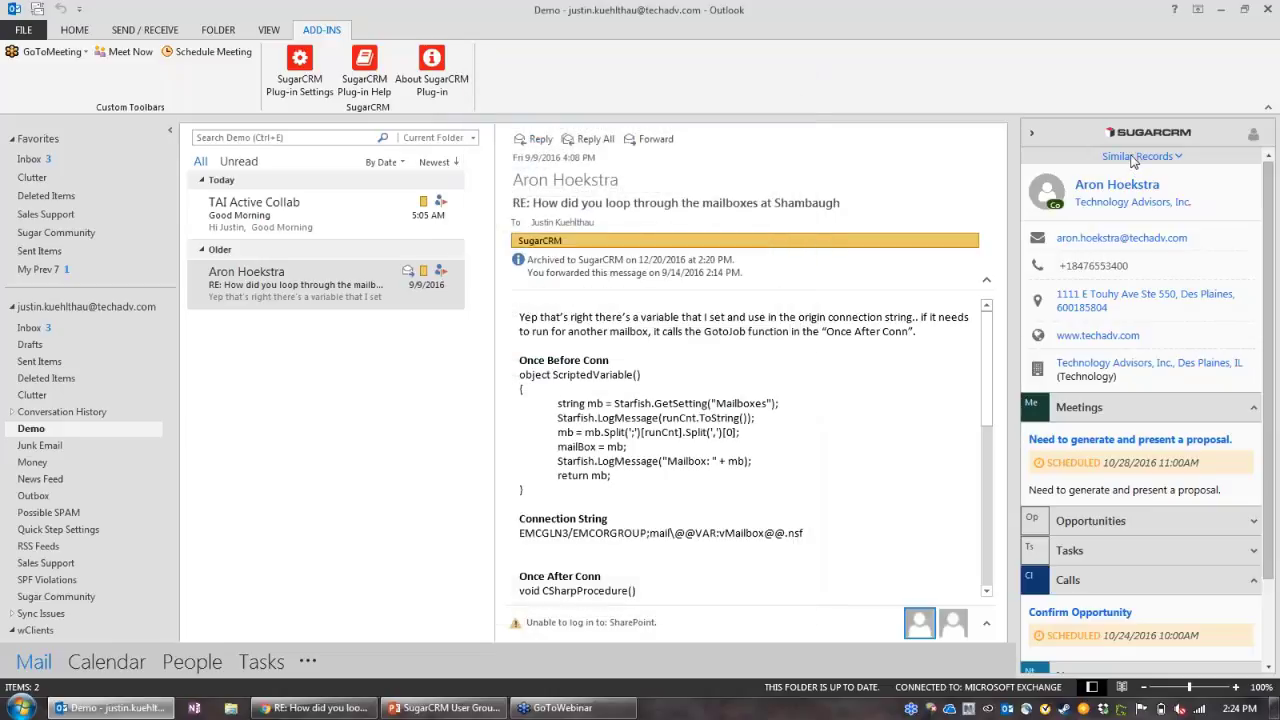
Step: Pick the Lead entry under Similar Records in the SugarCRM sidebar
click(1133, 157)
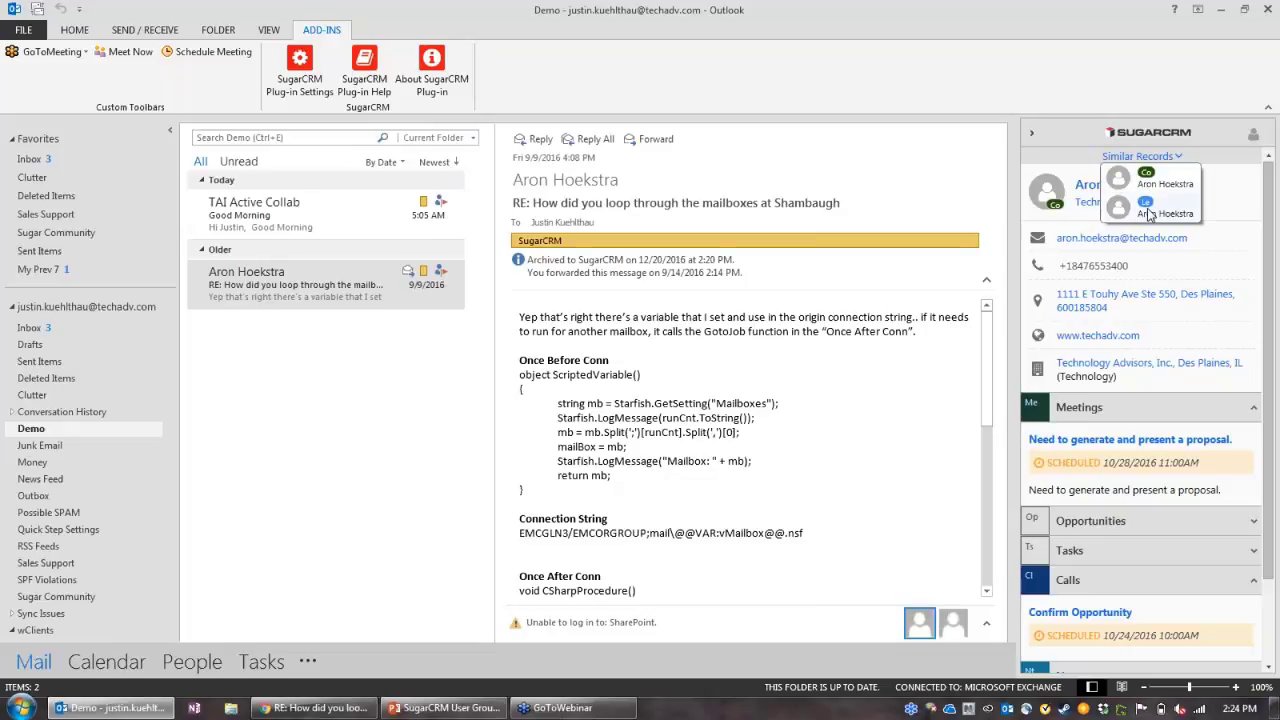
click(1148, 213)
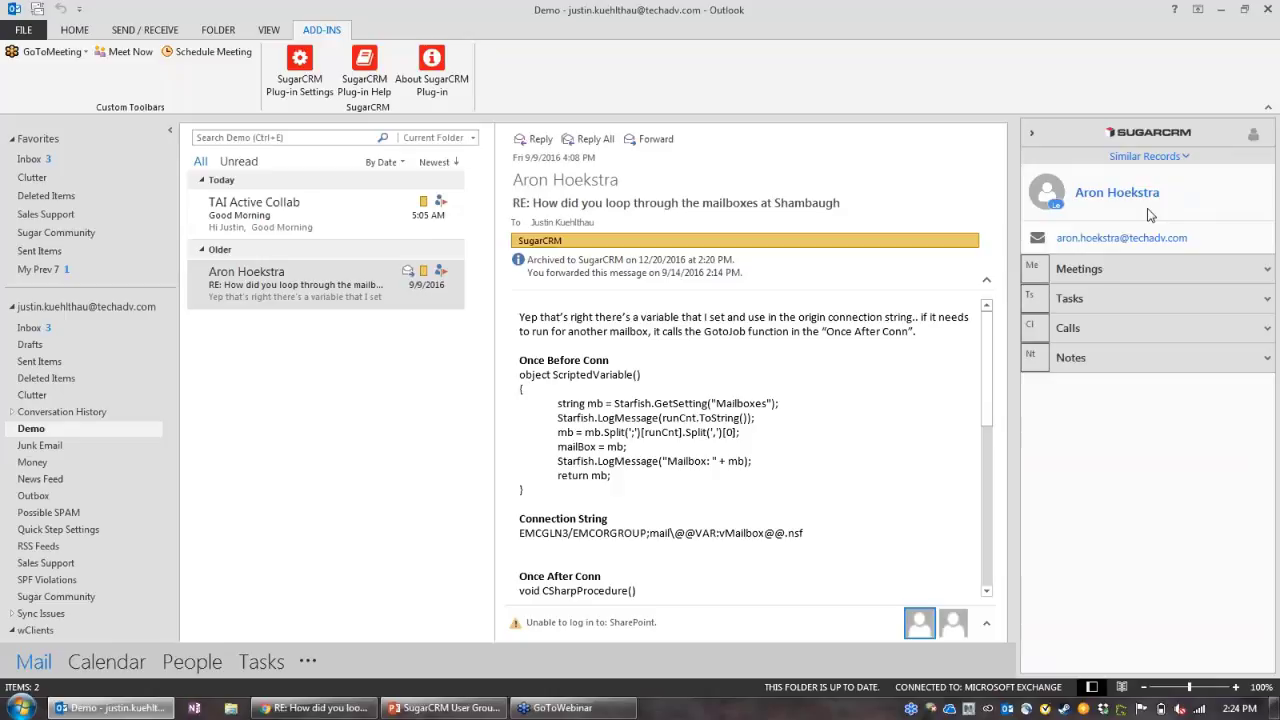
Step: Reopen plug-in settings, confirm Contacts sync direction stays Both ways, and return to General
click(299, 81)
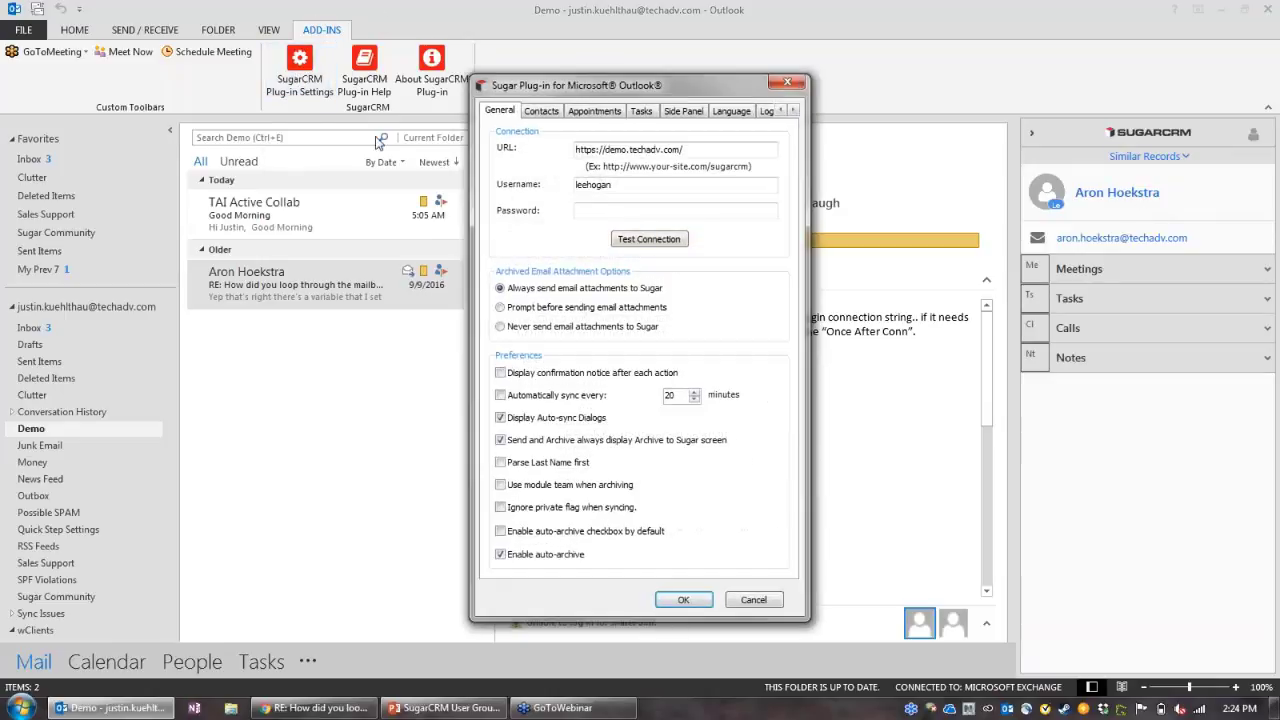
click(540, 111)
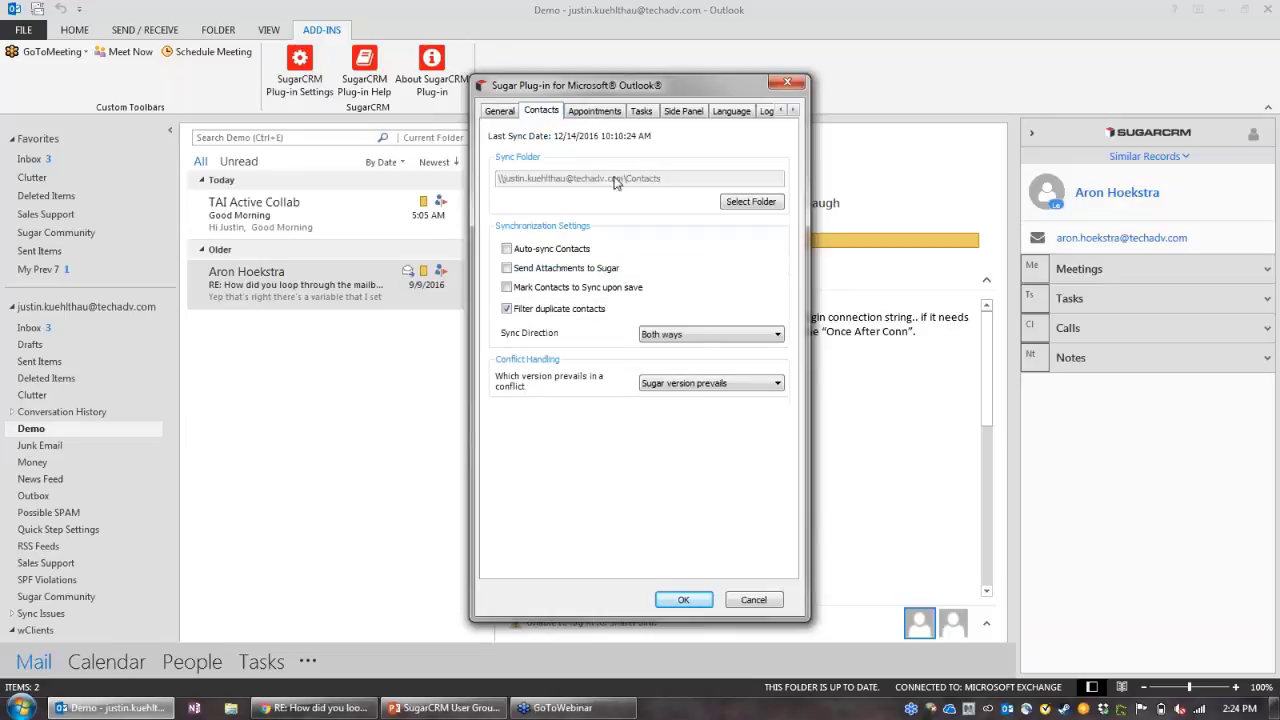
click(684, 335)
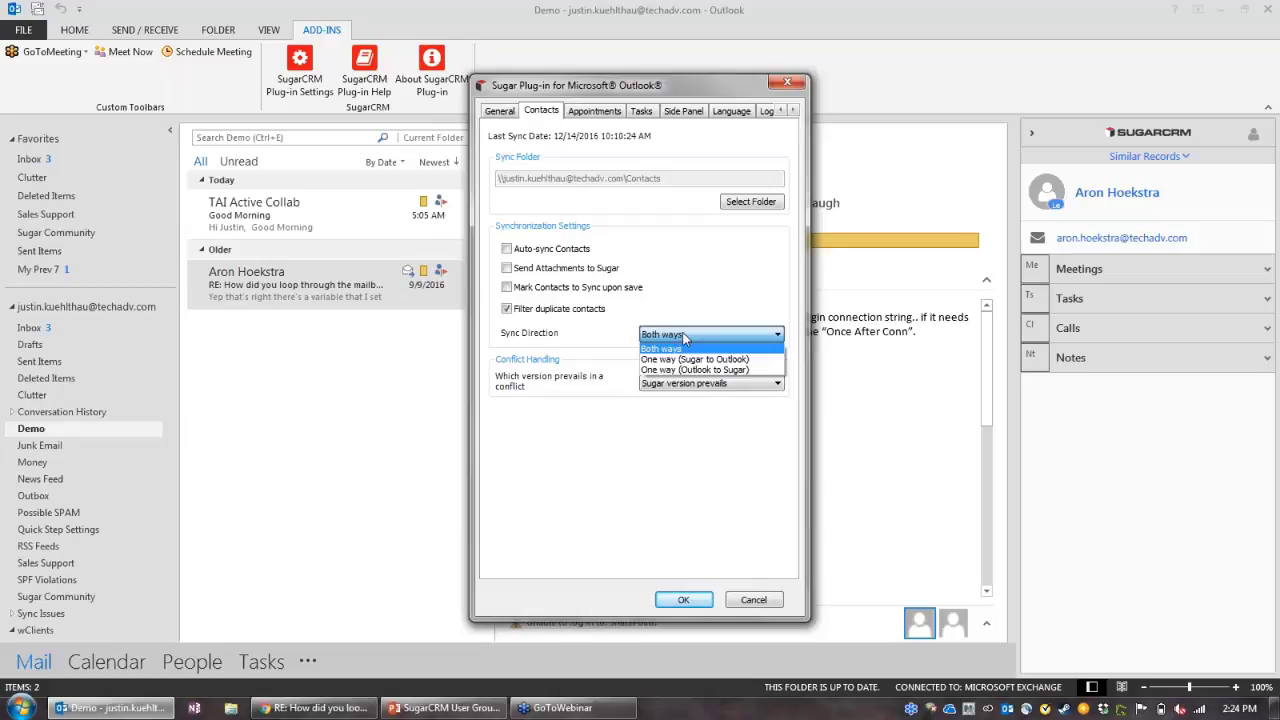
click(684, 338)
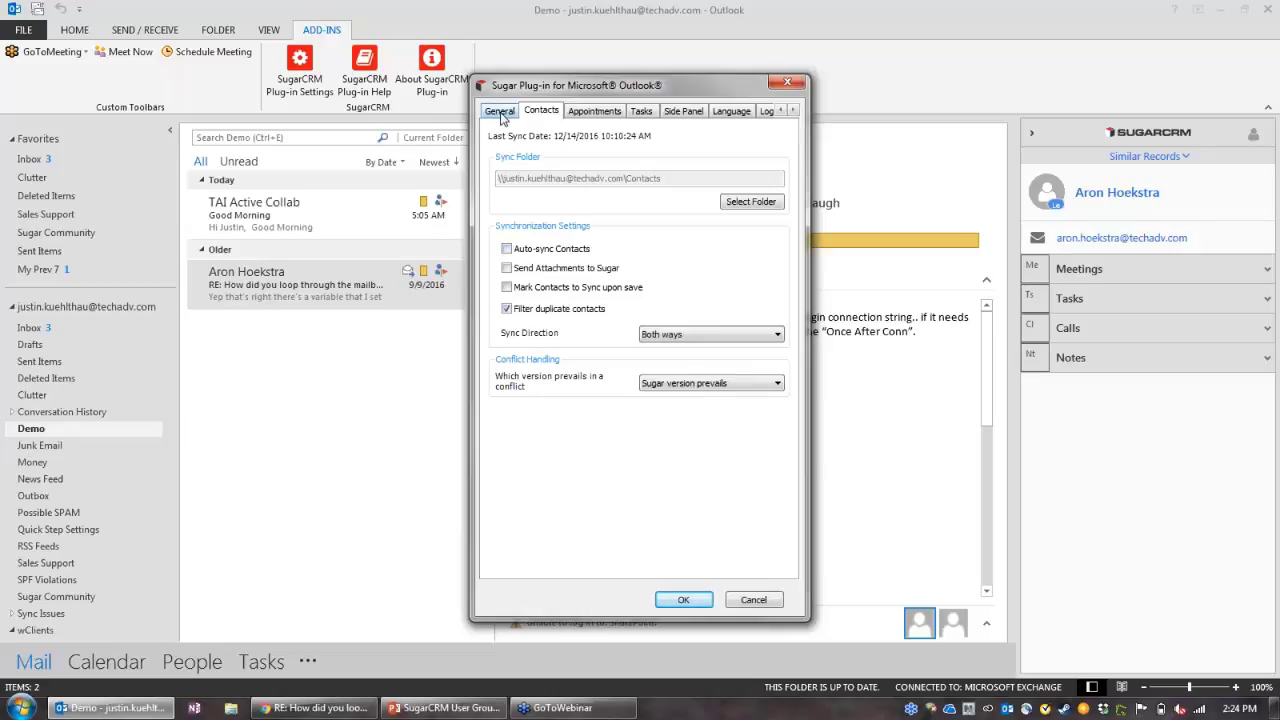
click(501, 114)
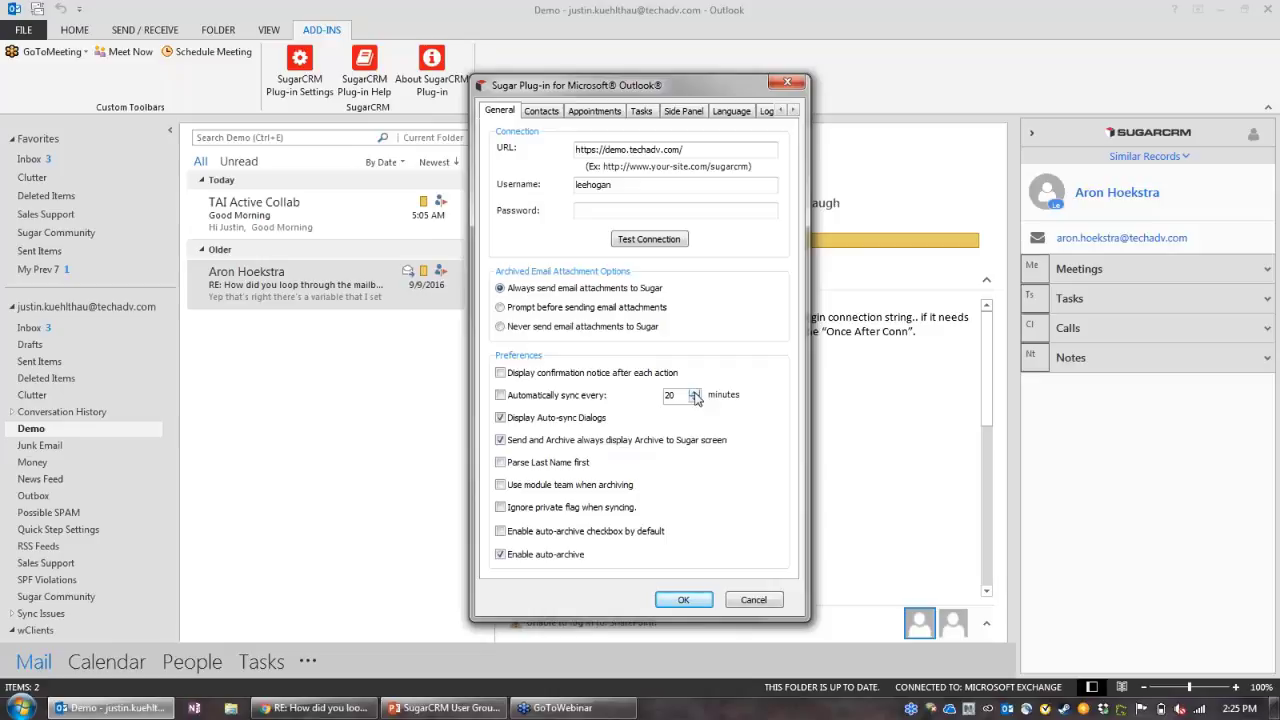
Step: Tick 'Automatically sync every 20 minutes' on General and 'Auto-sync Contacts' on Contacts
click(500, 396)
click(550, 114)
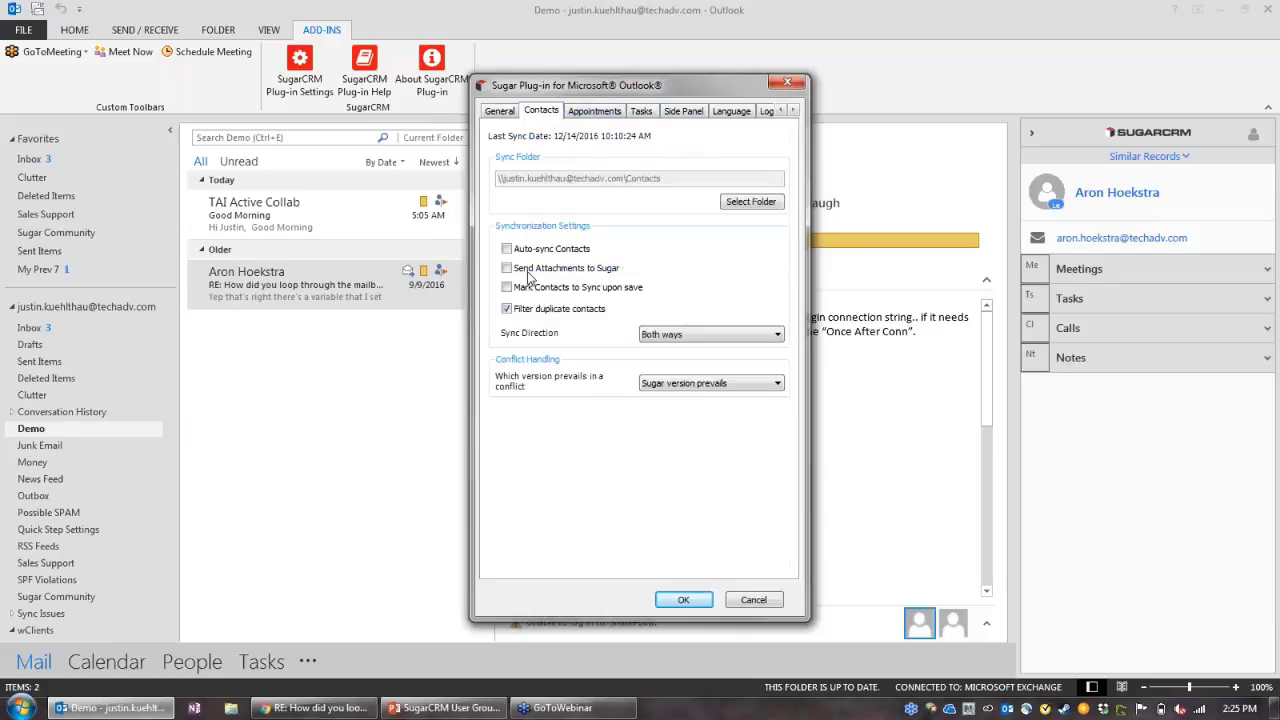
click(532, 250)
Step: Set contact Sync Direction to One way (Sugar to Outlook), then open the recent sender contact in SugarCRM
click(676, 334)
click(697, 359)
click(314, 711)
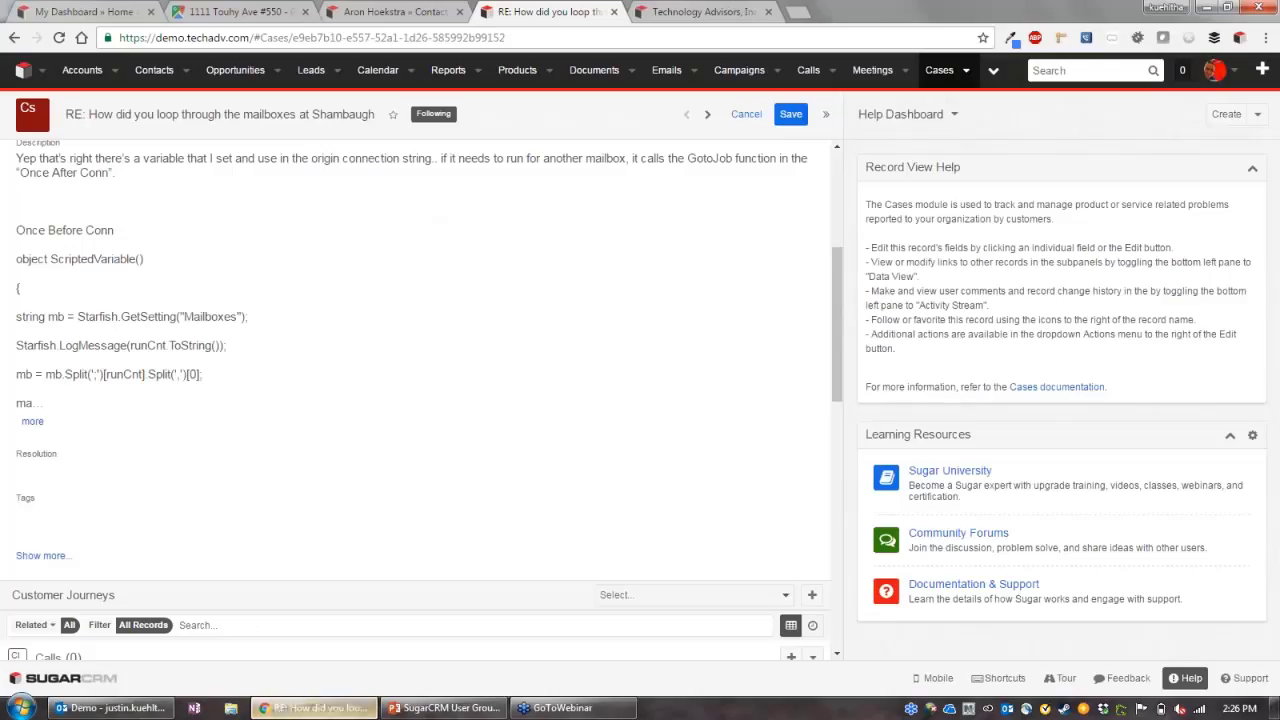
click(186, 72)
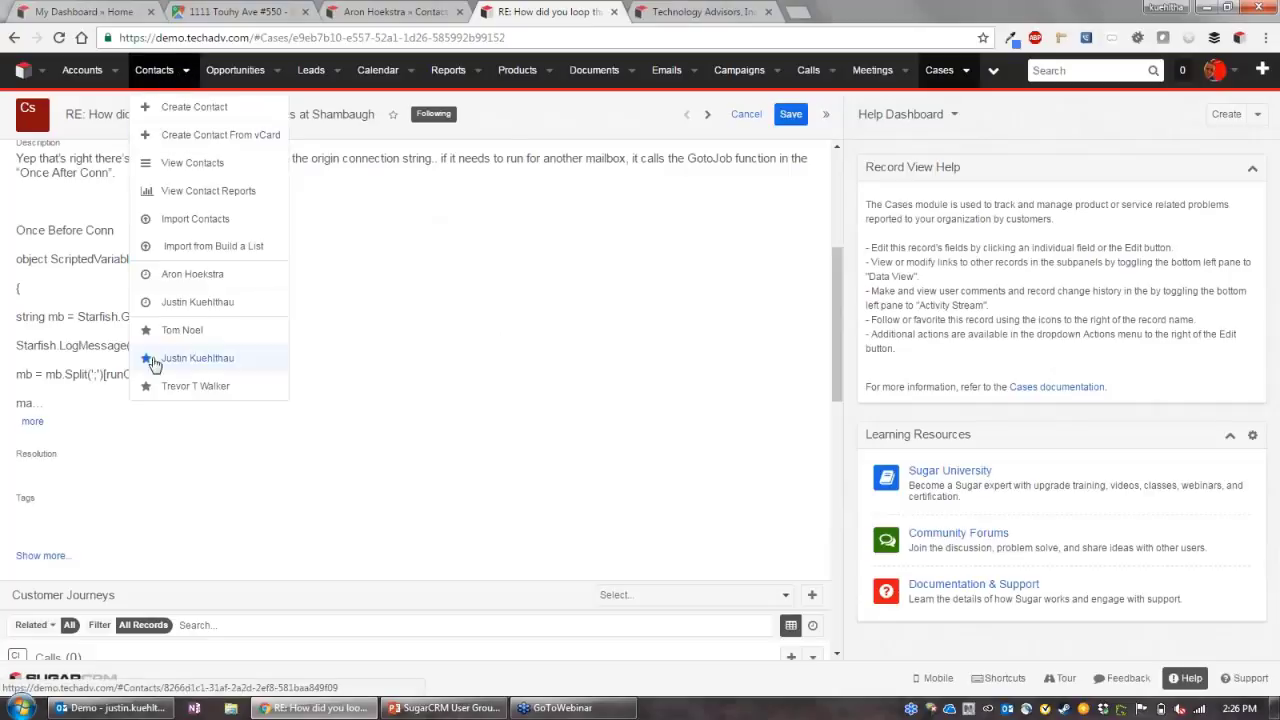
click(217, 274)
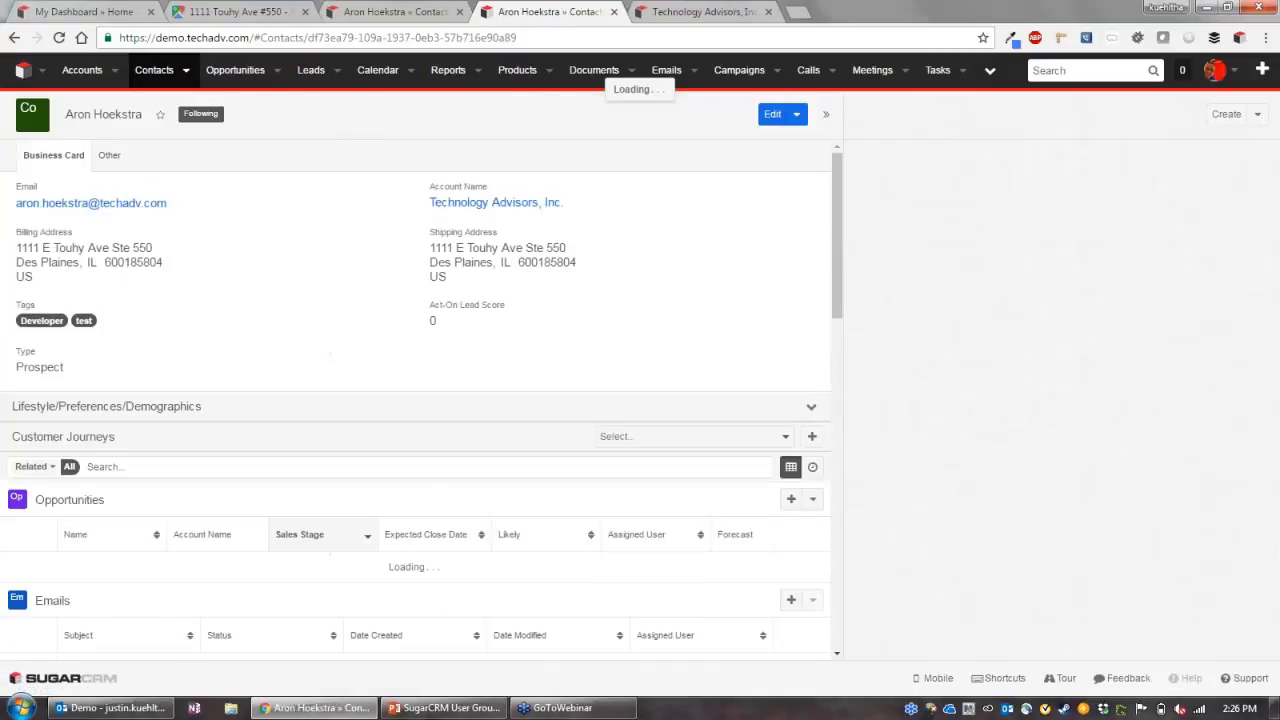
Step: Review the contact's Other tab, including Sync to Mail Client, then open the Contacts list view
click(112, 157)
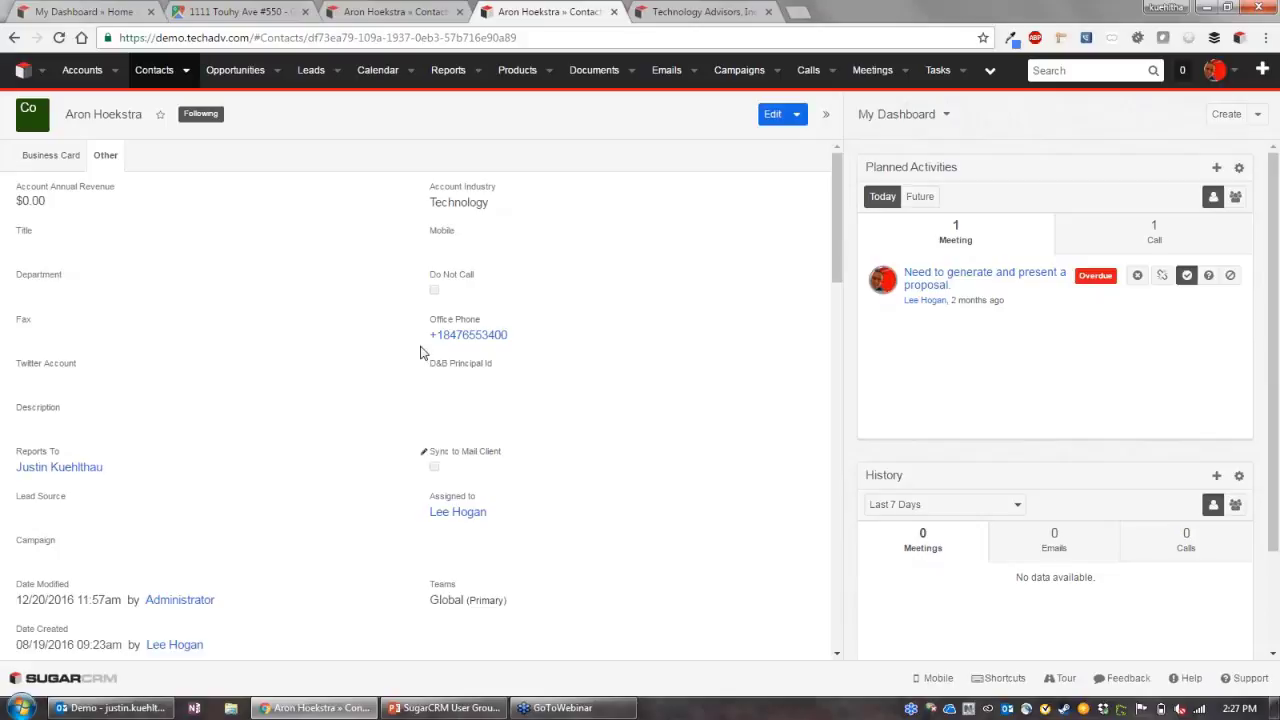
click(156, 72)
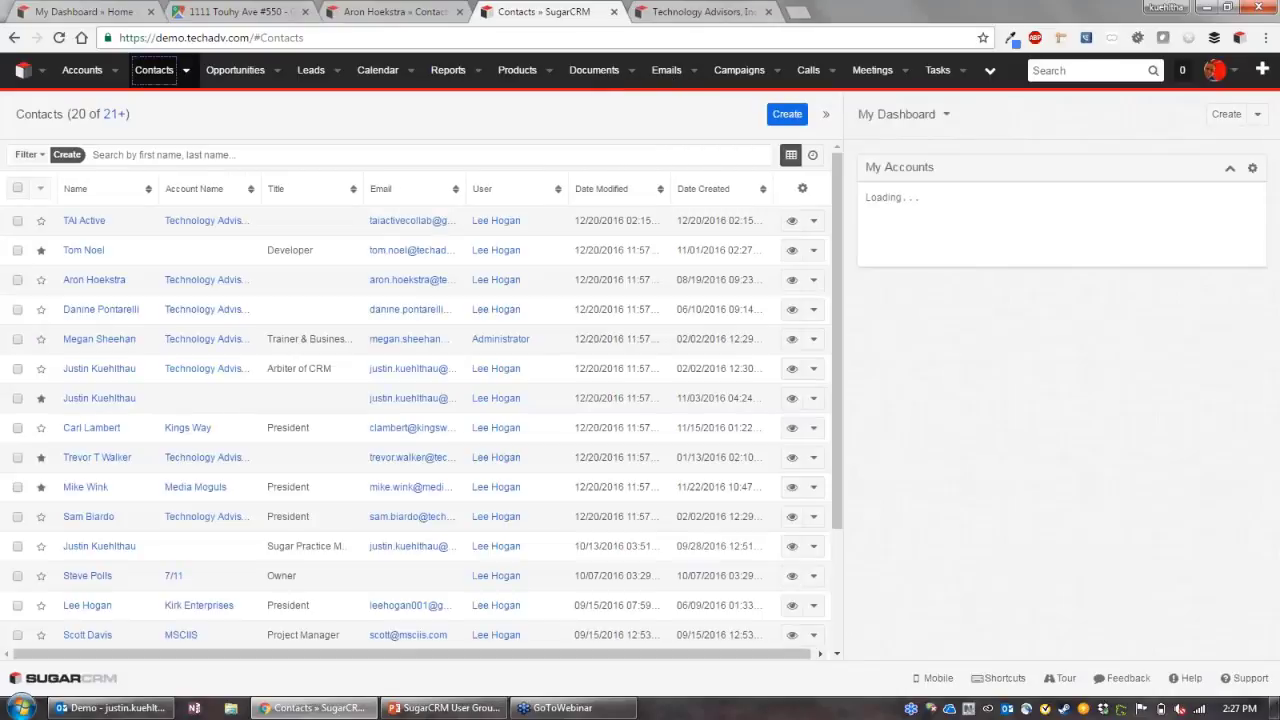
click(17, 250)
click(17, 279)
click(17, 309)
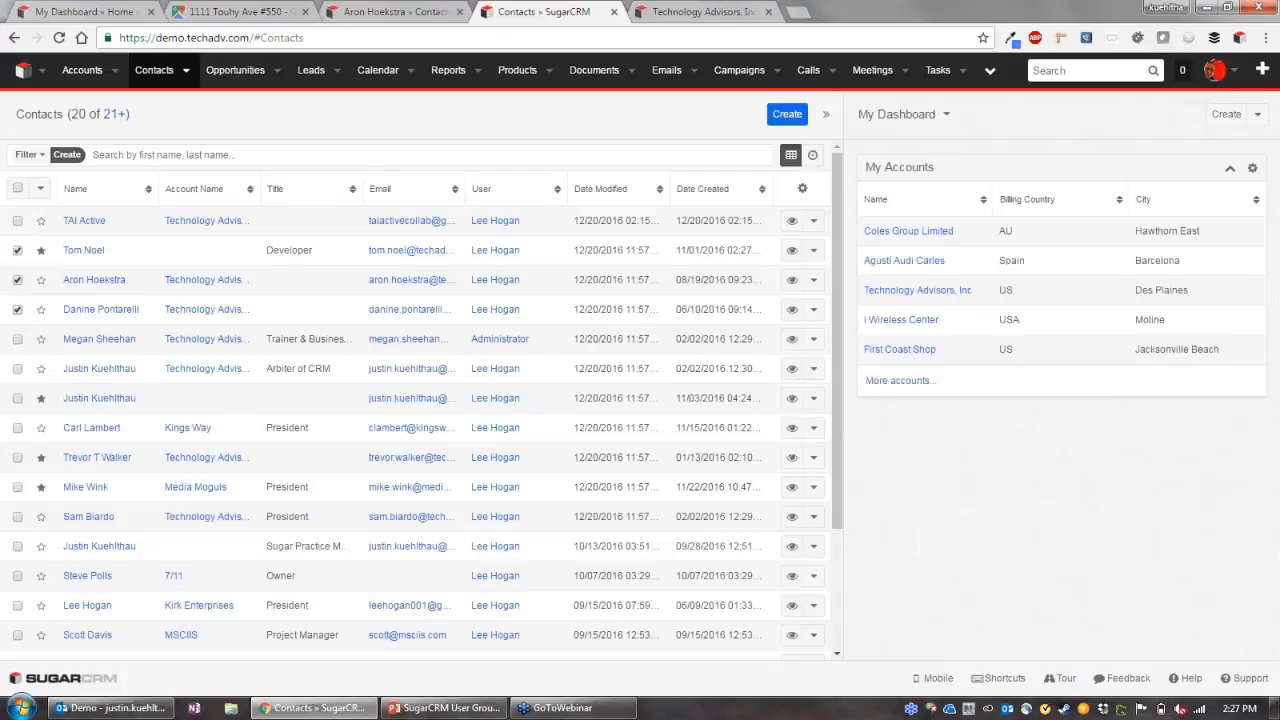
click(40, 188)
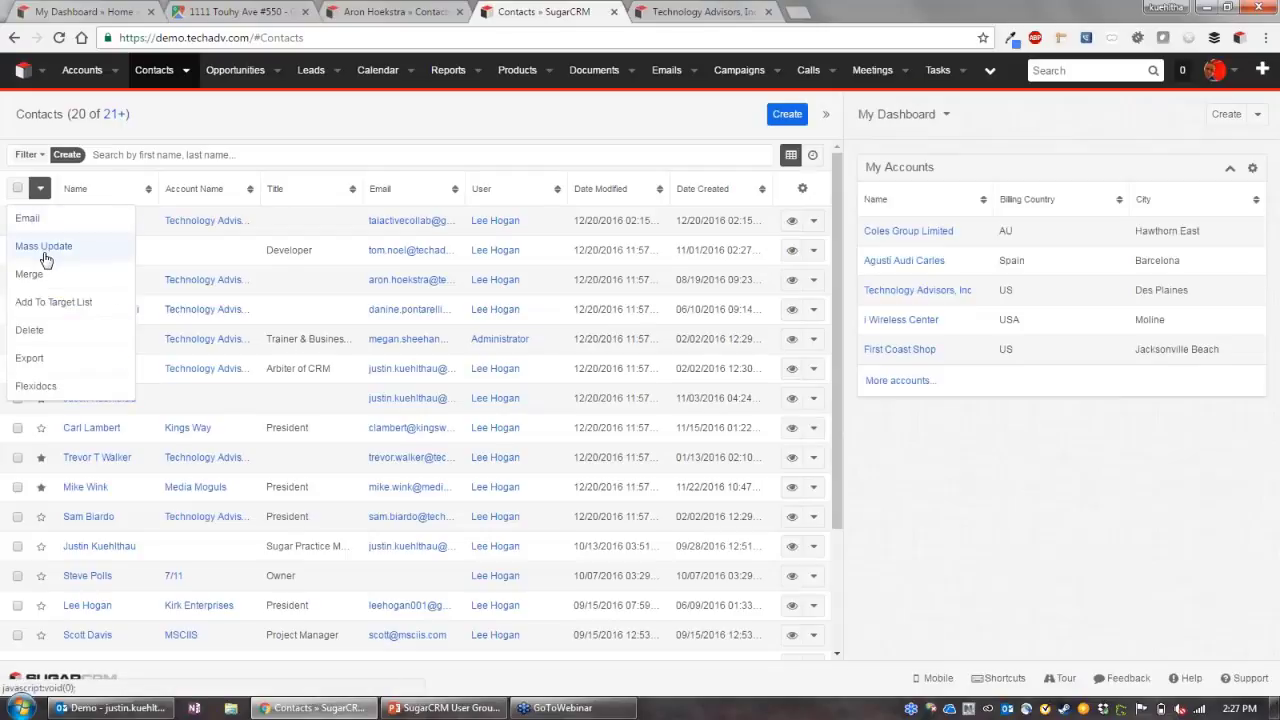
click(45, 248)
click(86, 218)
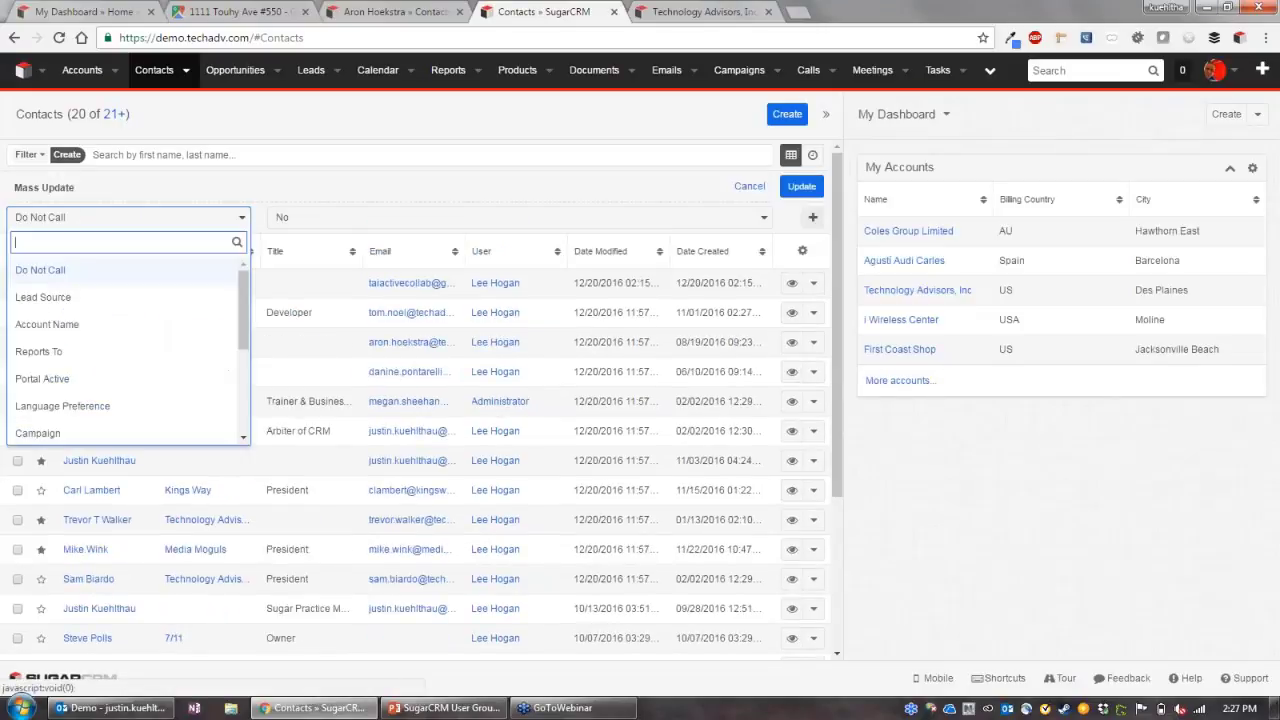
scroll(94, 380, down, 2)
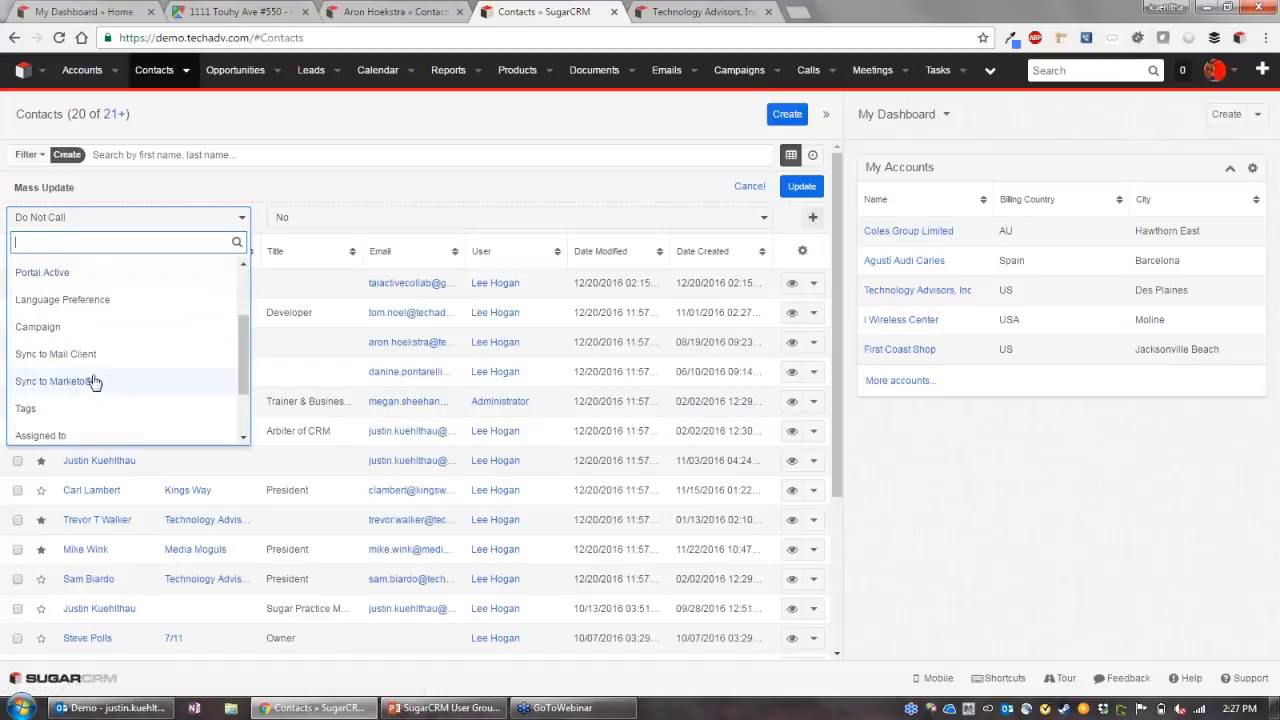
click(88, 352)
click(345, 219)
click(316, 268)
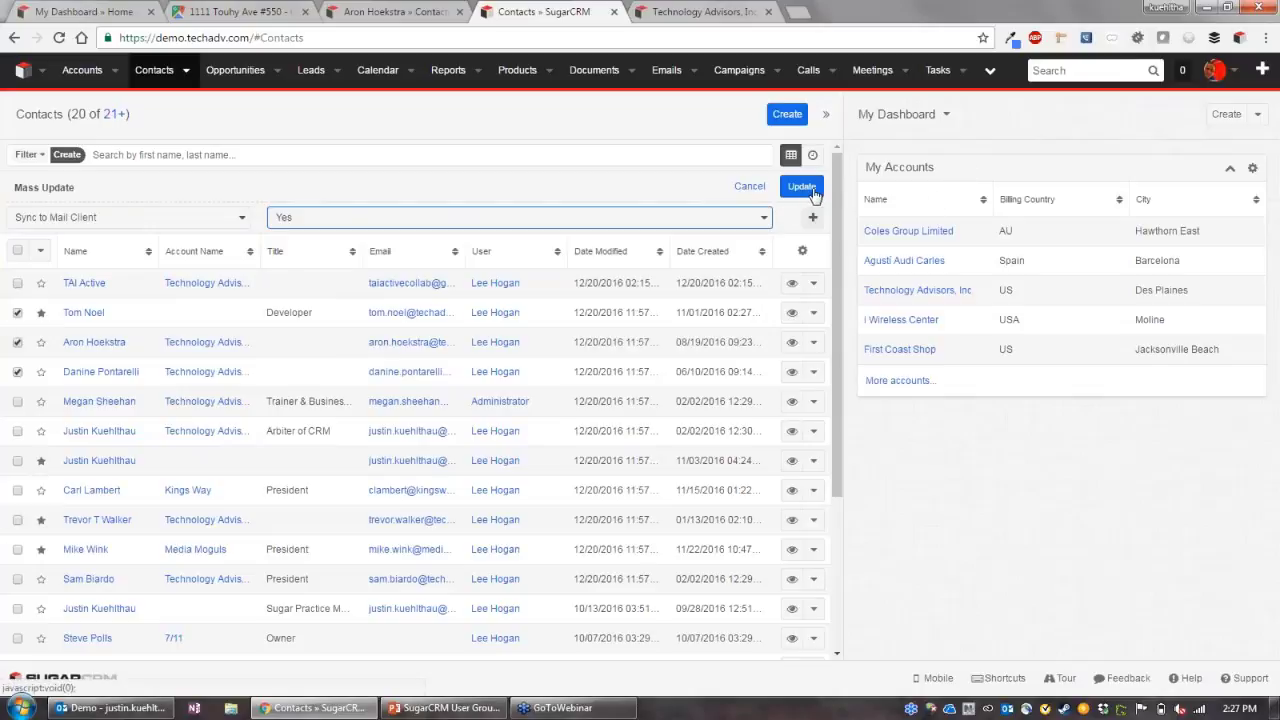
click(749, 188)
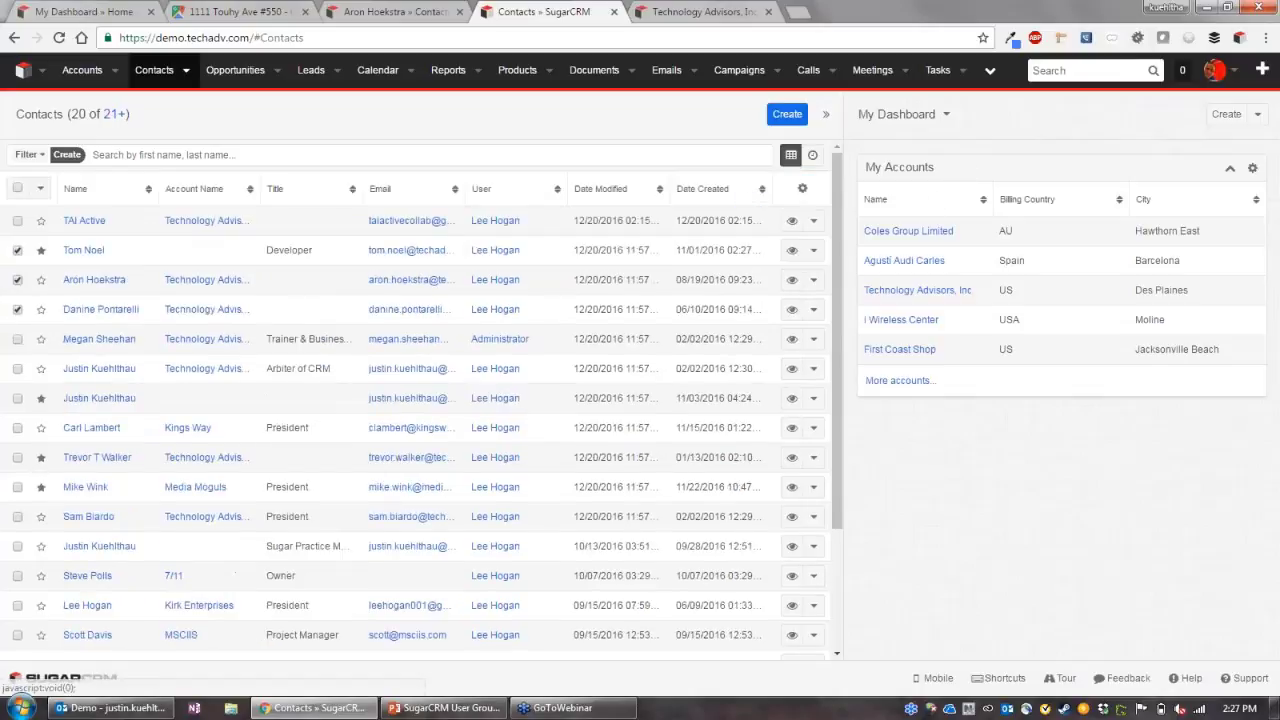
Step: Back in Outlook, set the plug-in's appointment Sync Direction to One way (Outlook to Sugar)
click(1207, 11)
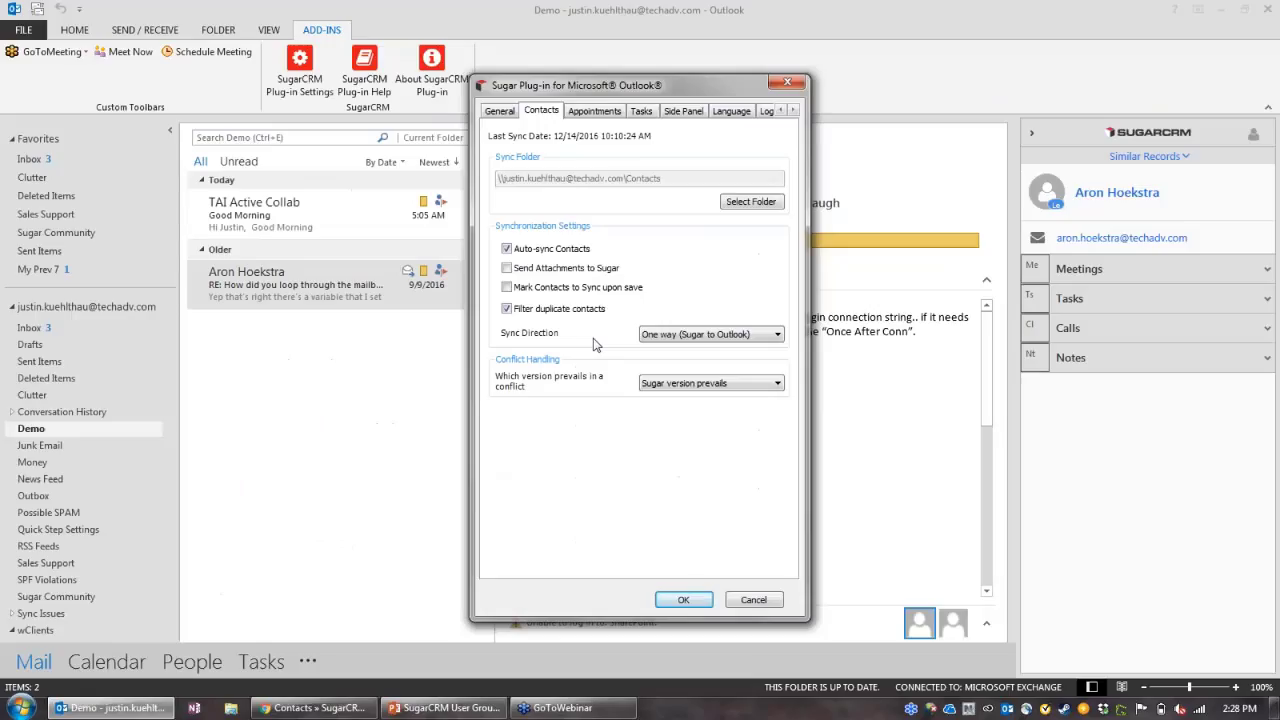
click(595, 110)
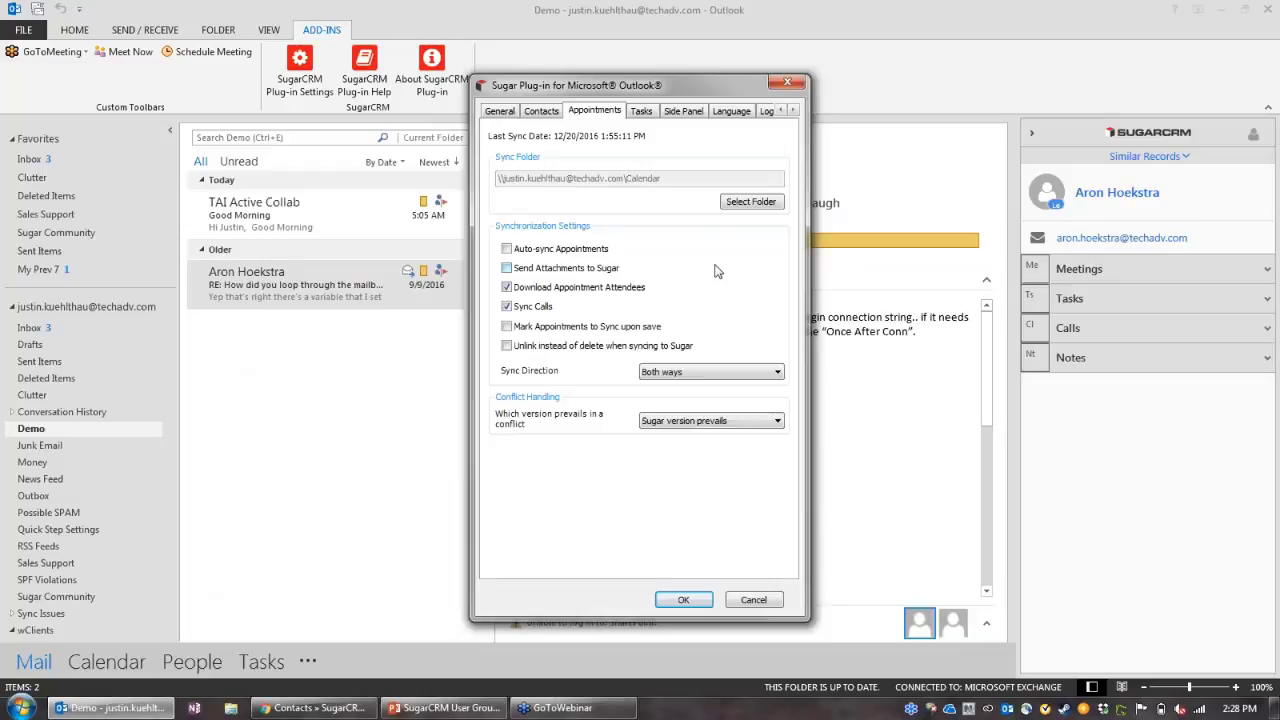
click(729, 382)
click(733, 396)
click(732, 370)
click(716, 408)
Step: Uncheck Sync Calls and keep appointment Sync Direction at One way (Outlook to Sugar)
click(712, 372)
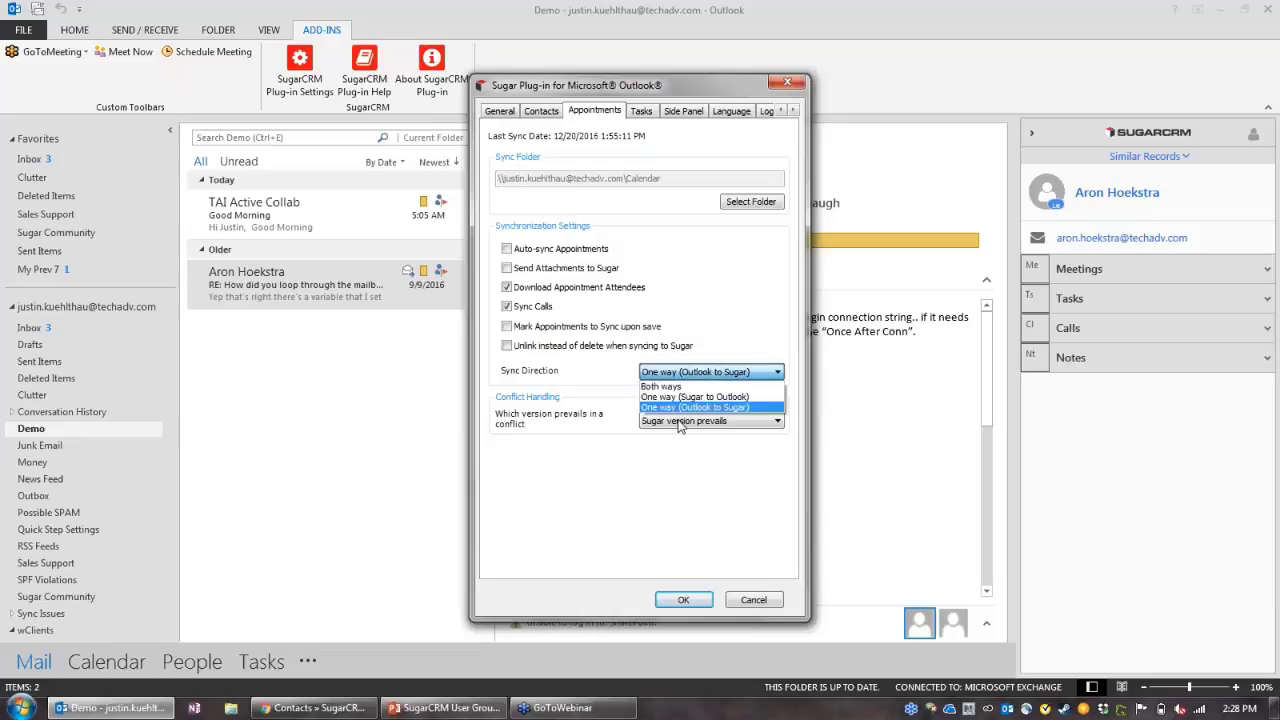
click(688, 410)
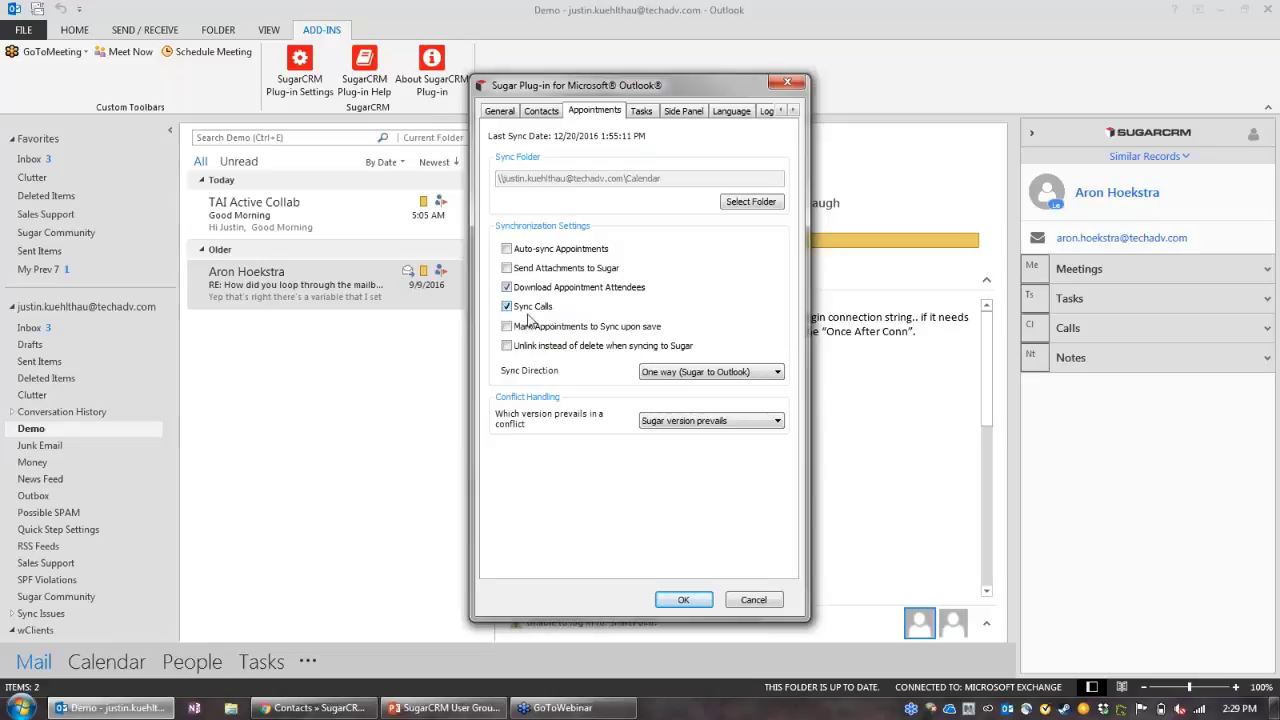
click(507, 307)
click(677, 376)
click(676, 408)
Step: Check the task Sync Direction, leave it at Both ways, and cancel the plug-in settings
click(641, 111)
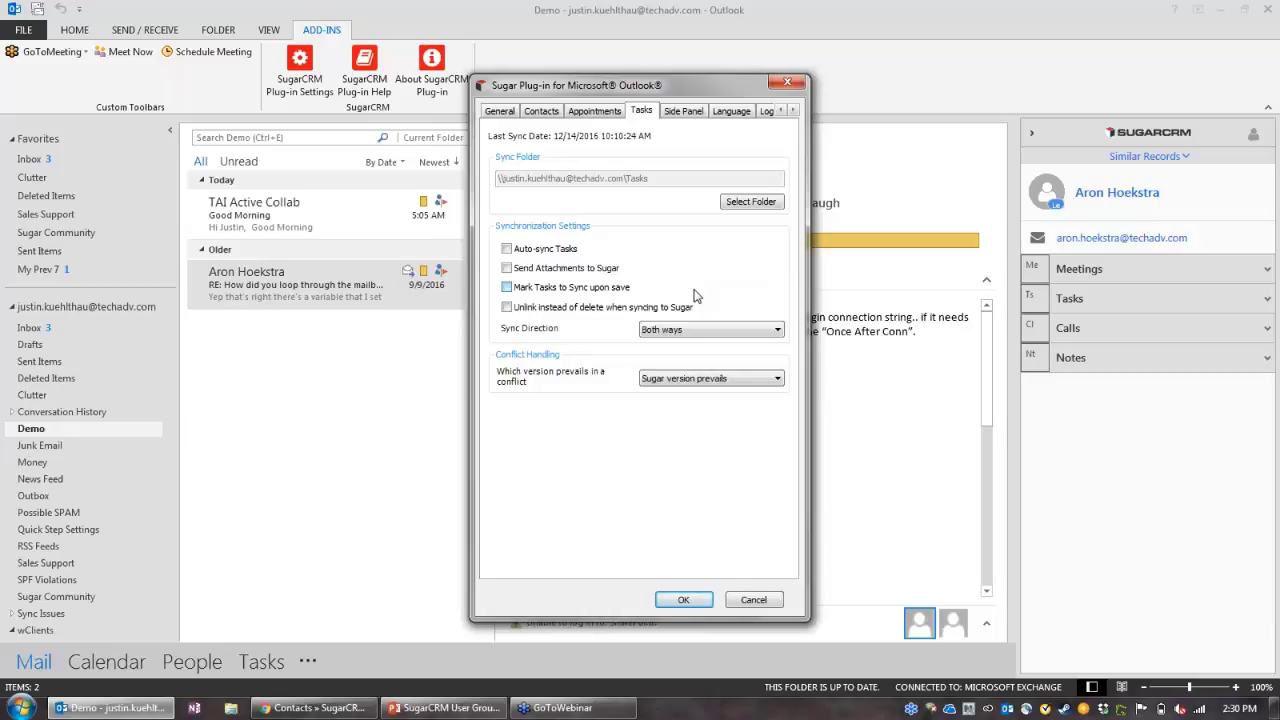
click(714, 330)
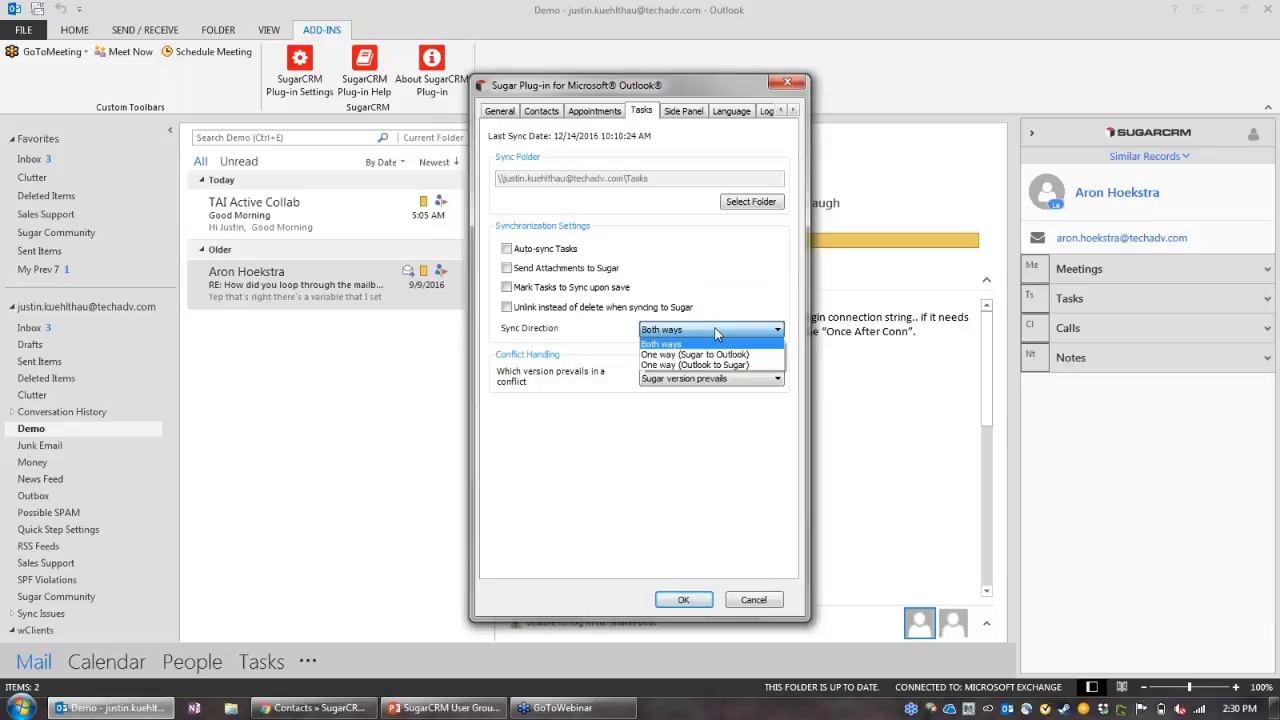
click(715, 331)
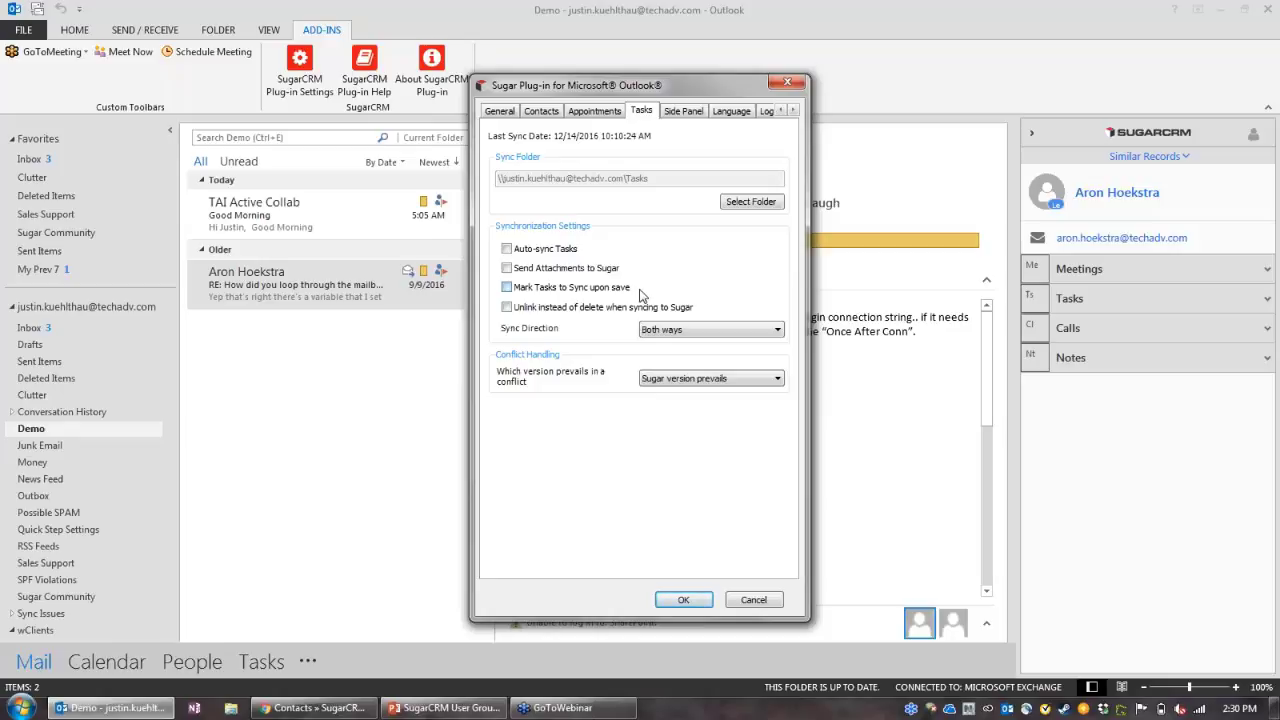
click(757, 600)
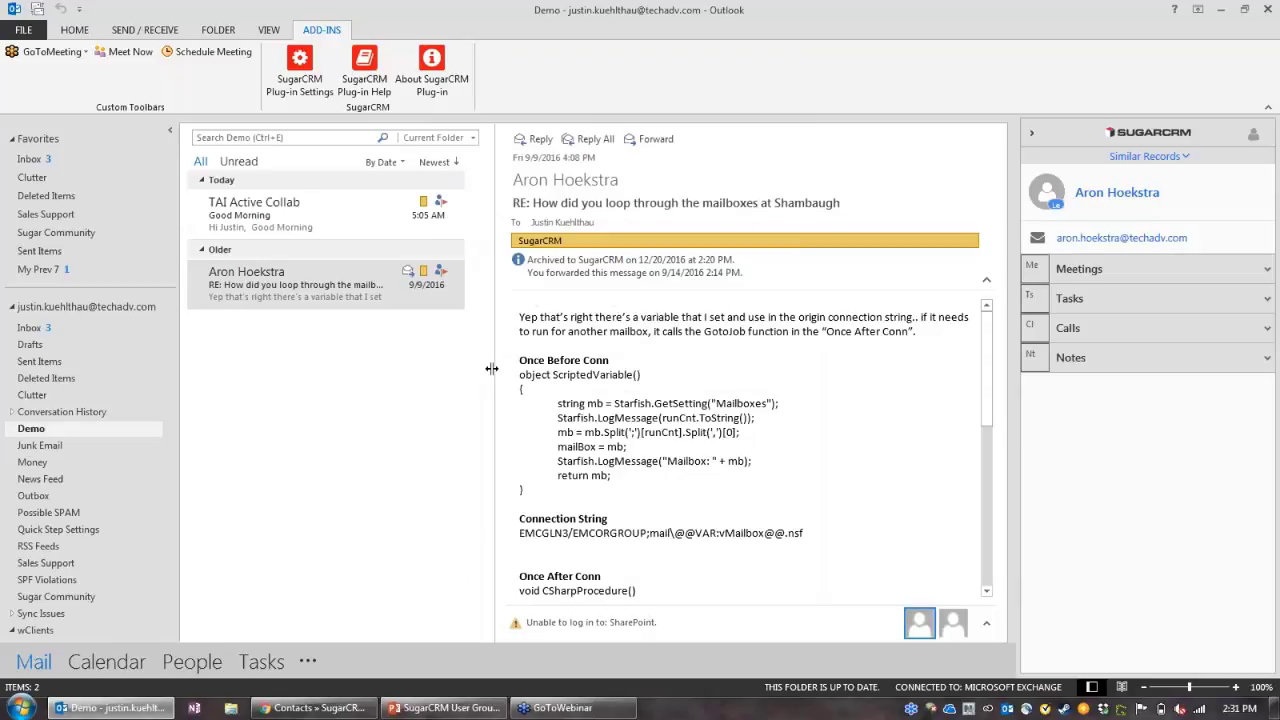
Step: Run Sync to Sugar > All from the Home ribbon's SugarCRM group
click(80, 30)
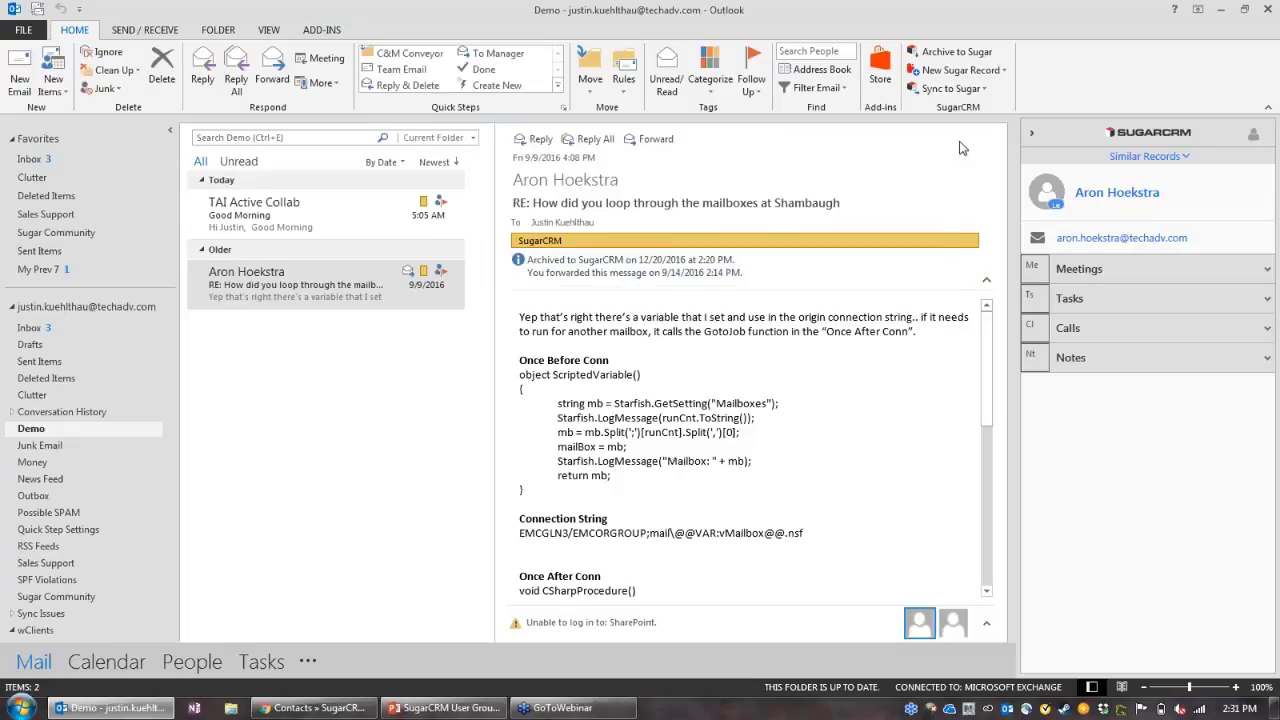
click(970, 95)
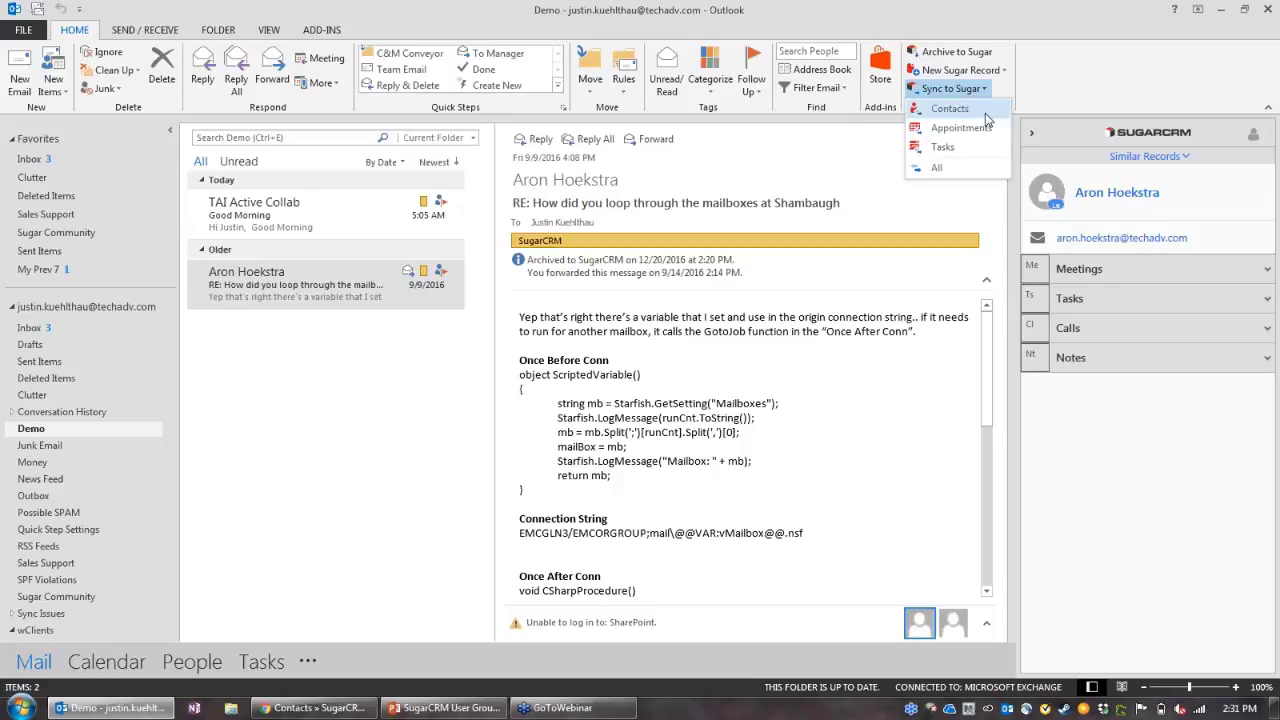
click(966, 177)
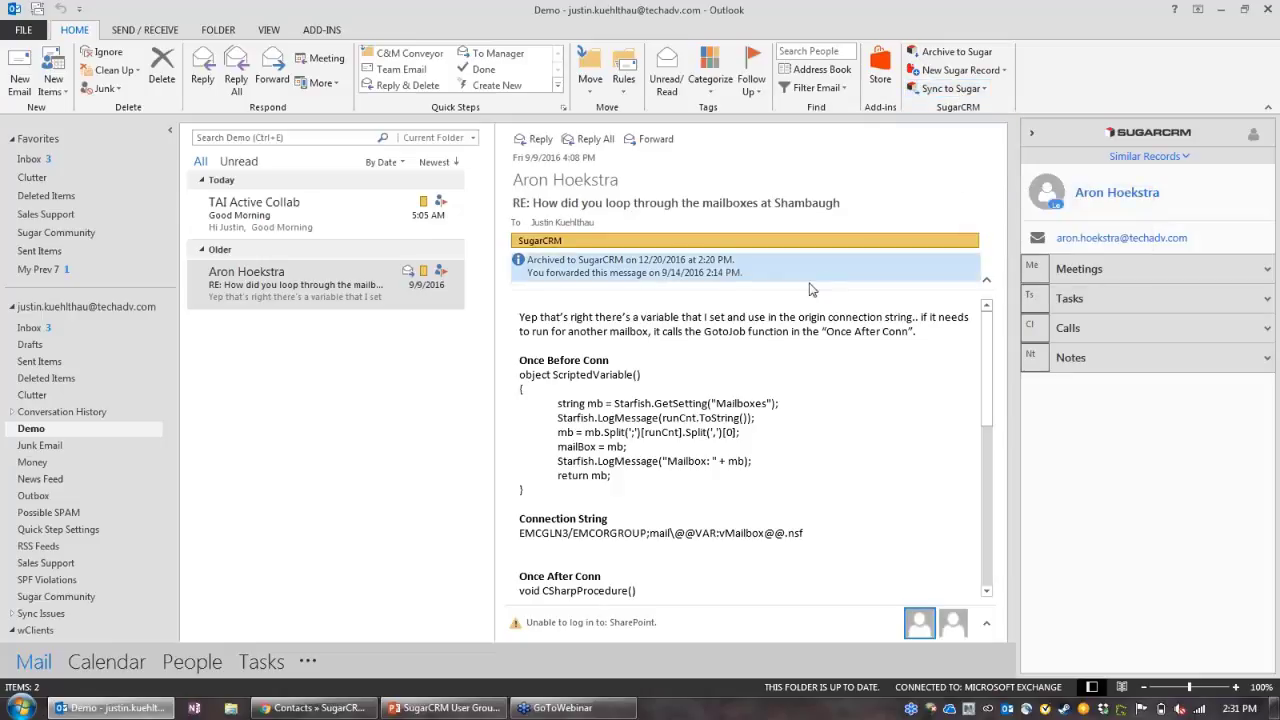
mouse_move(100, 670)
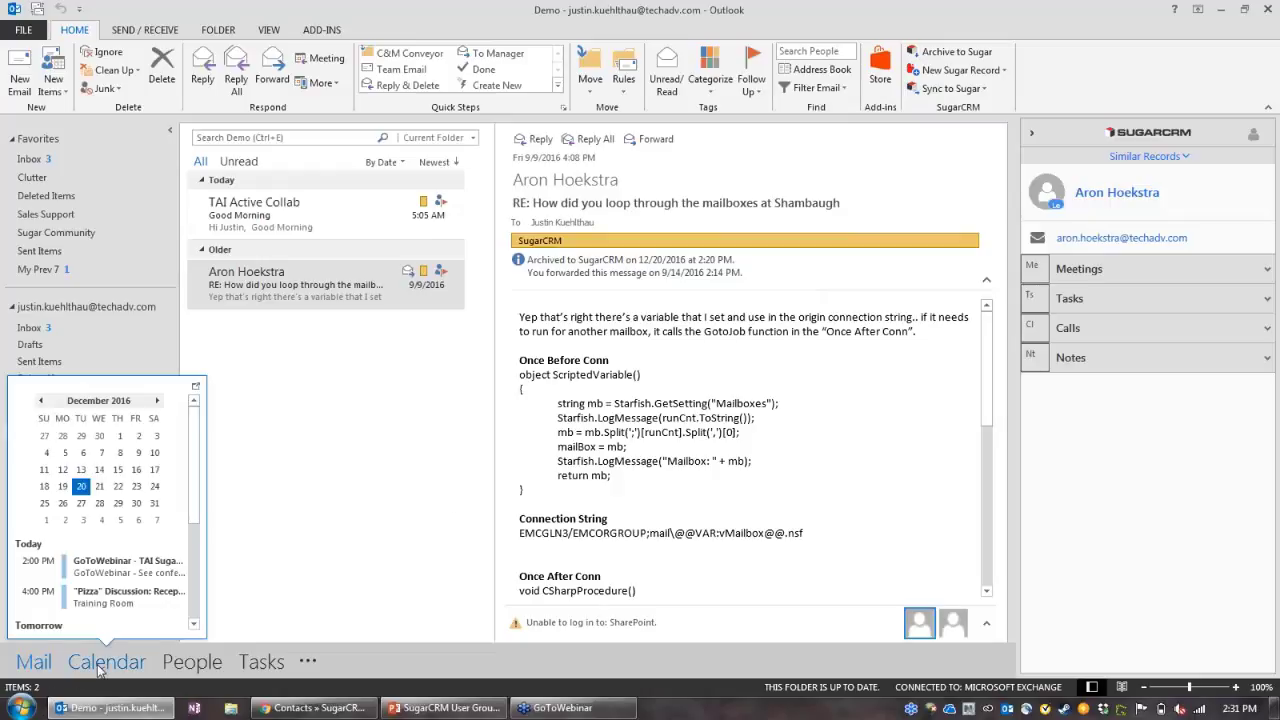
click(100, 664)
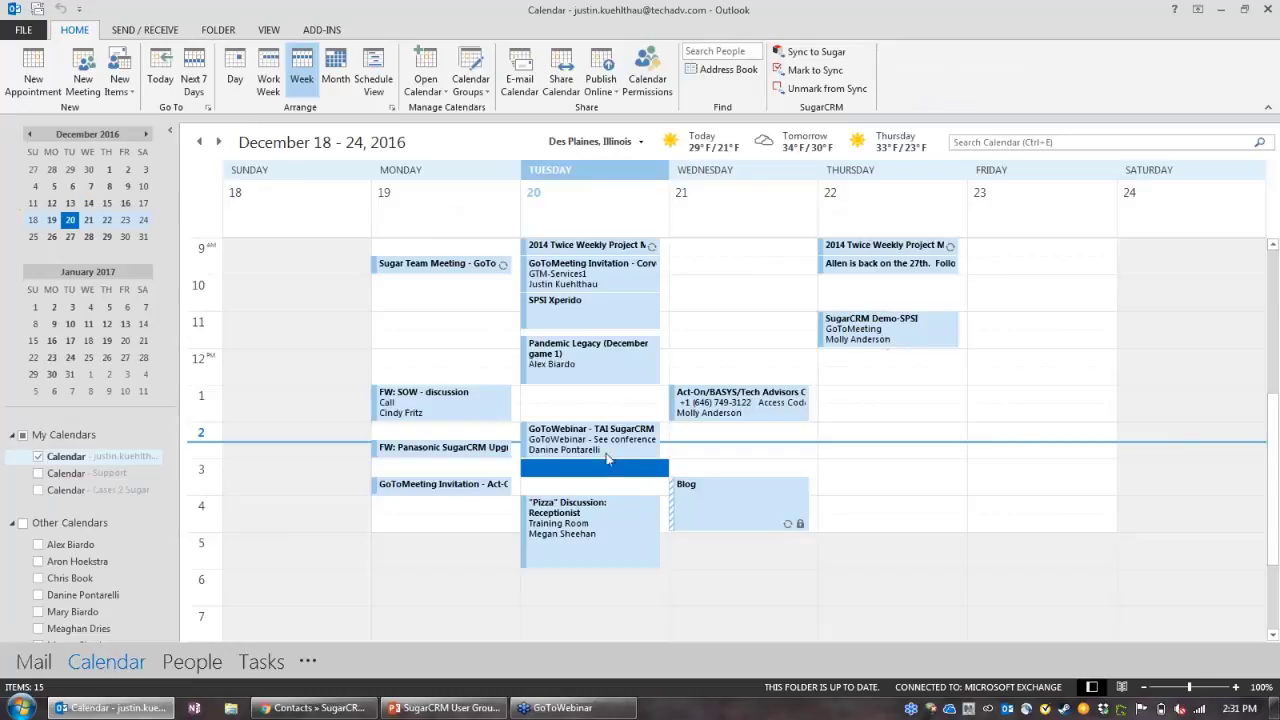
click(594, 440)
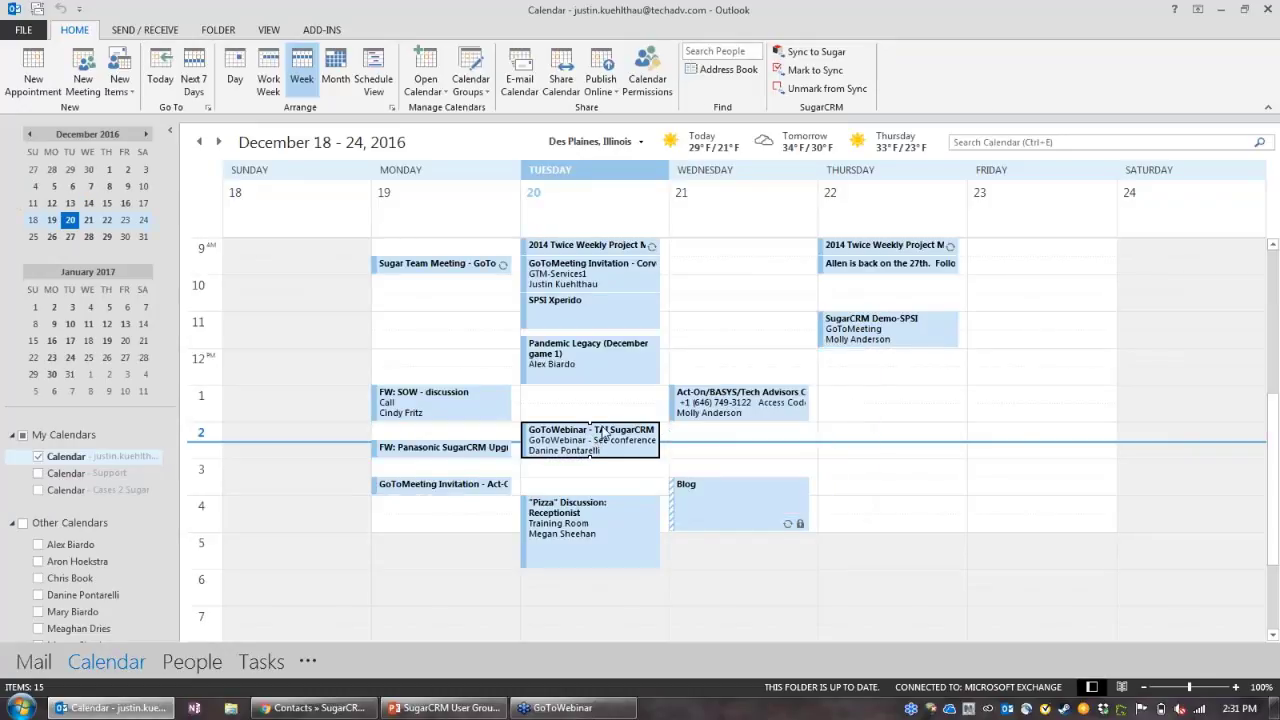
click(79, 31)
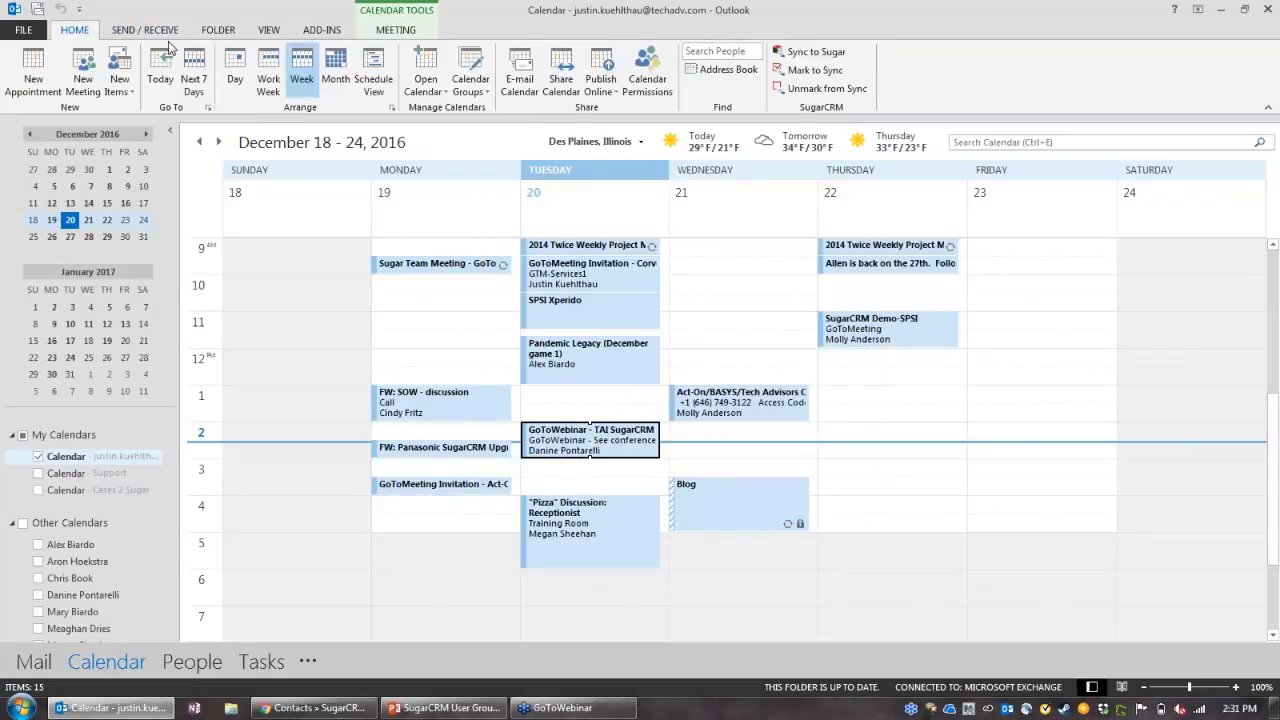
click(836, 72)
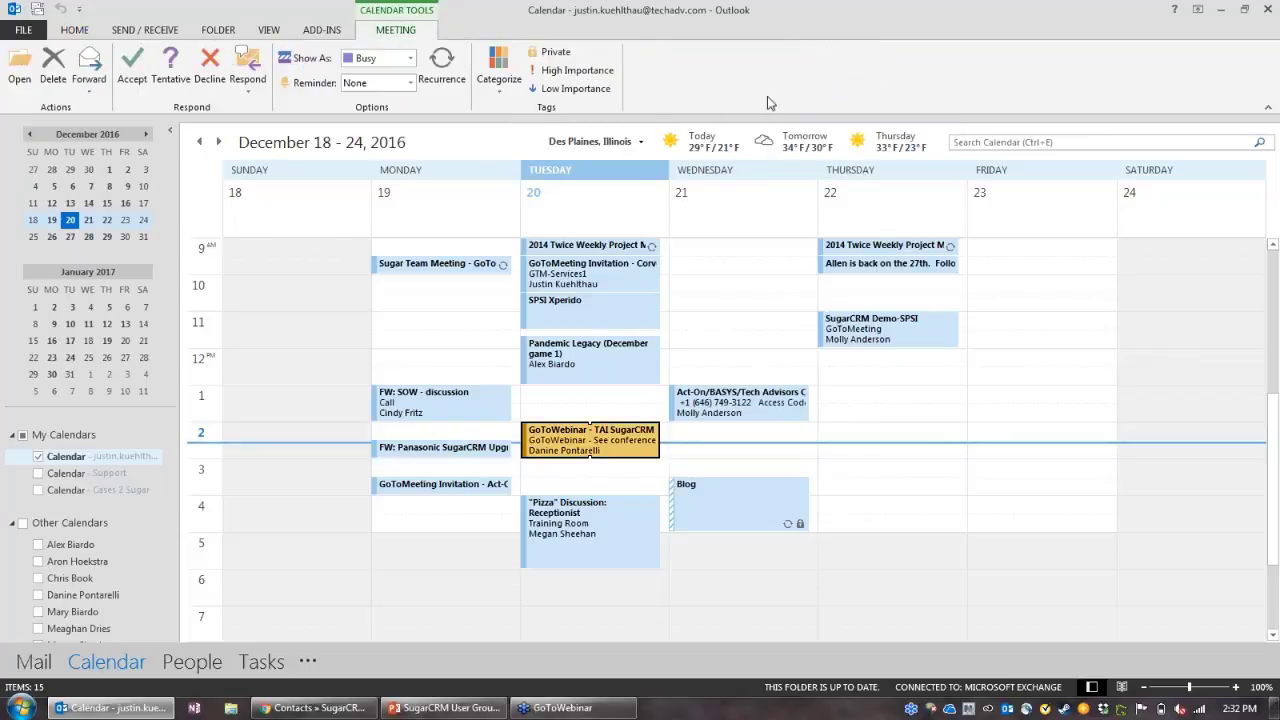
click(75, 30)
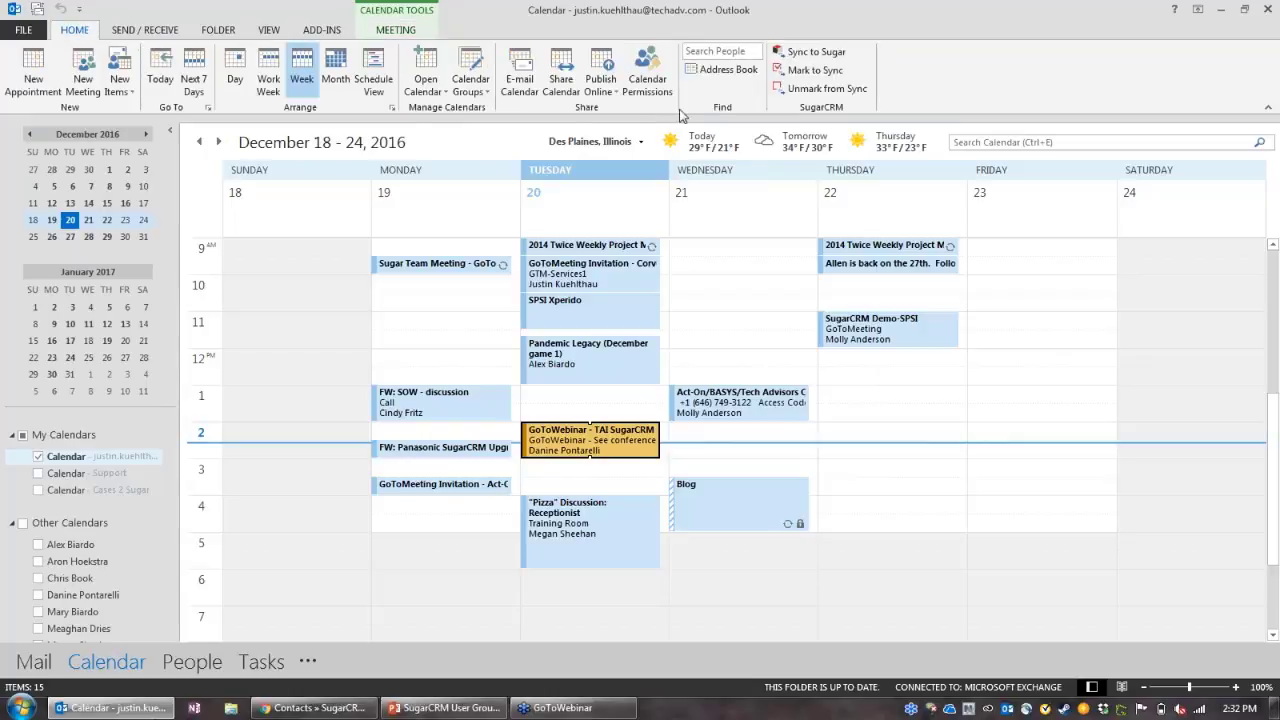
click(805, 90)
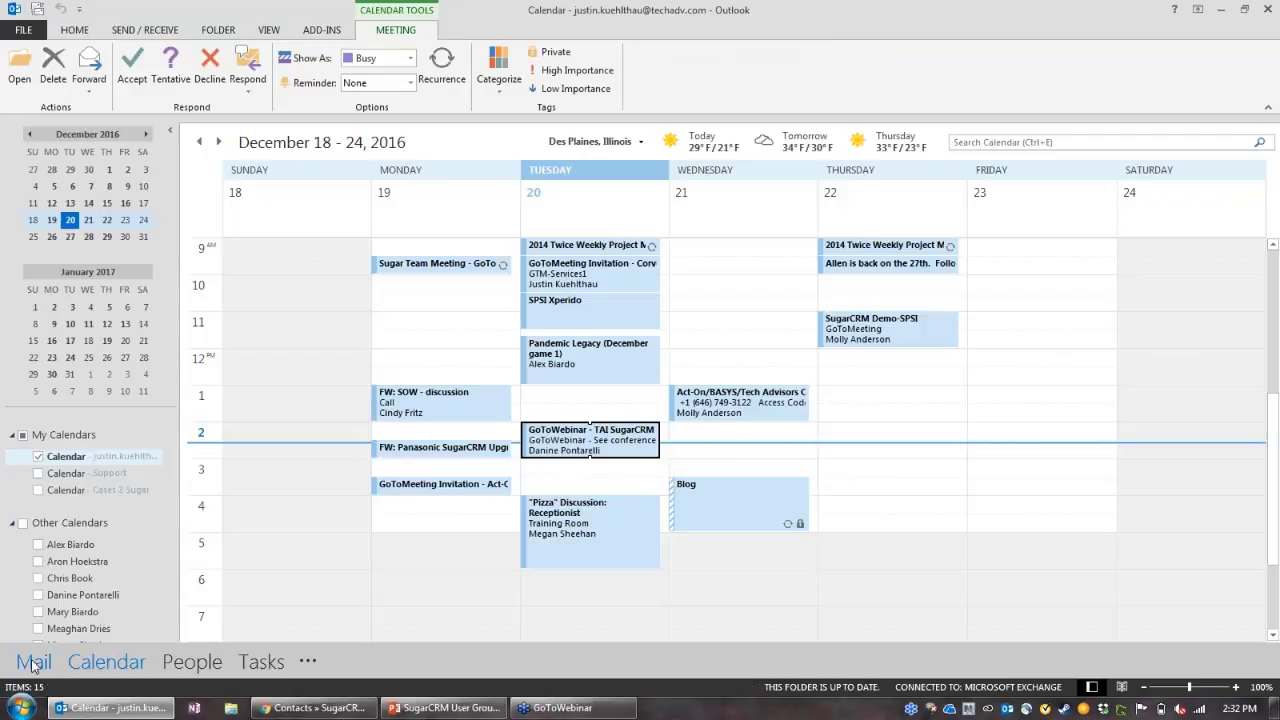
click(33, 664)
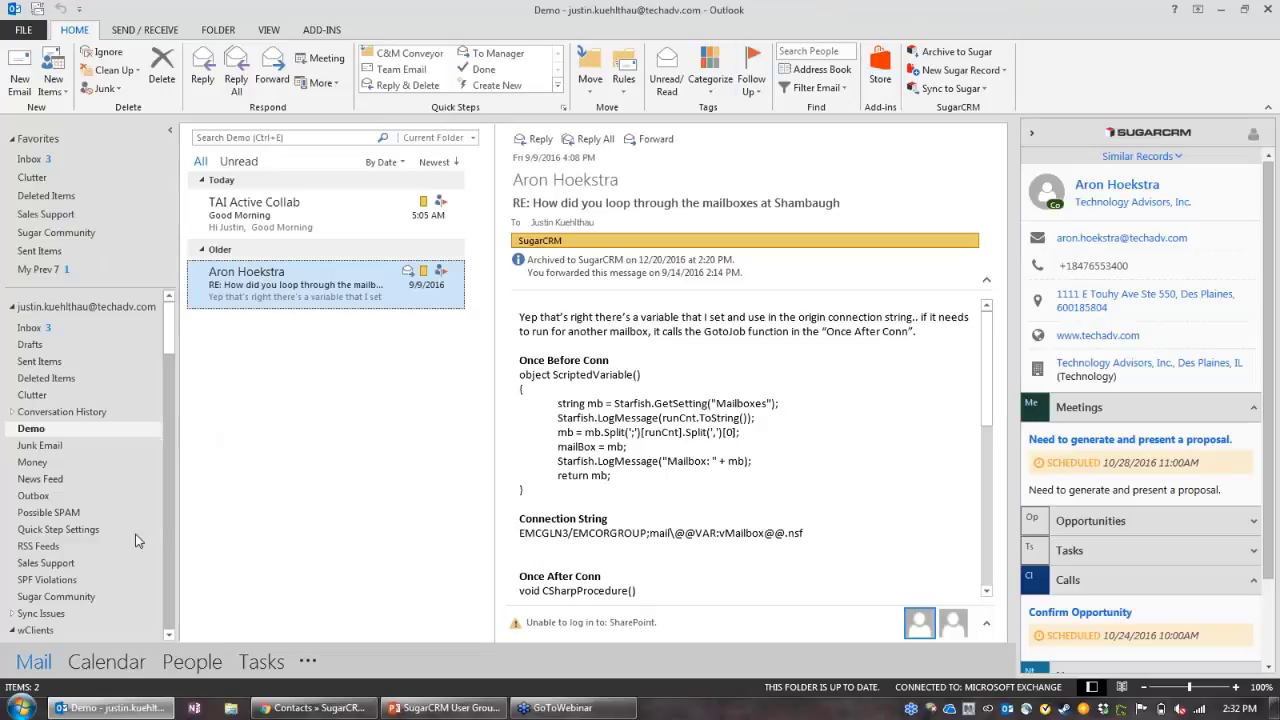
click(97, 663)
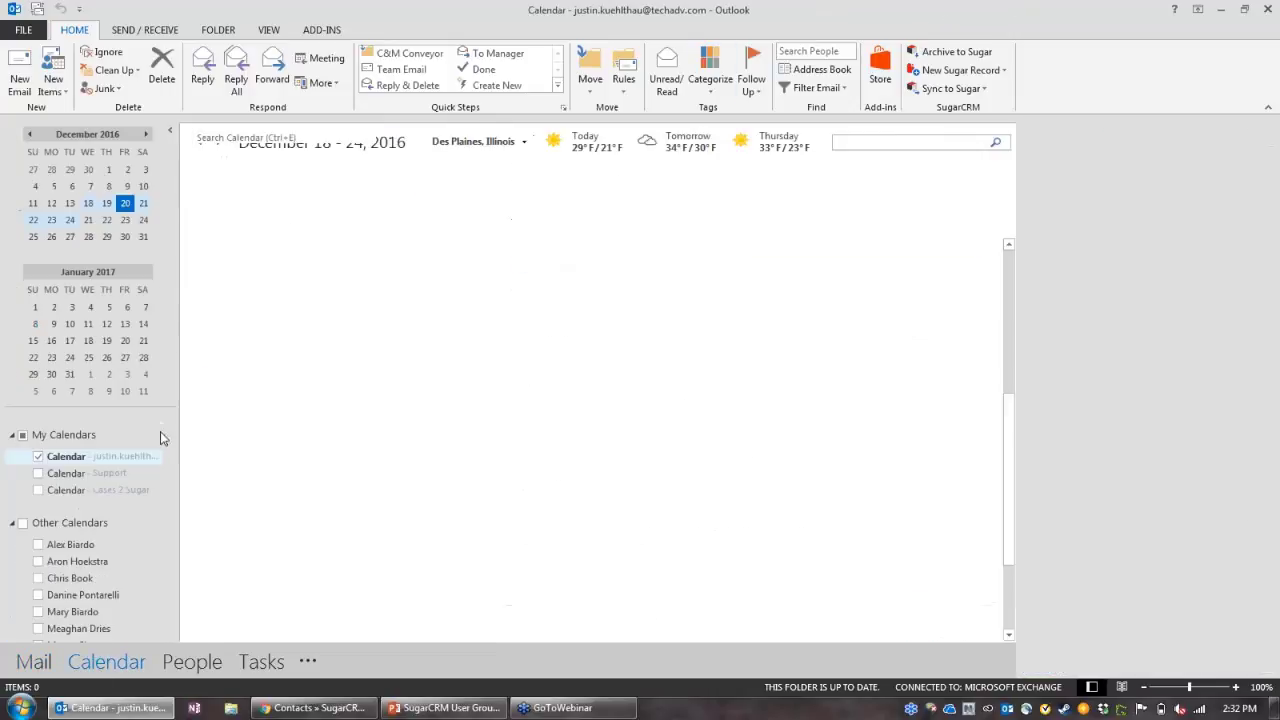
Step: Create an 'outlook to sugar v2' appointment on Tuesday, December 27, 11:00–12:00
click(218, 142)
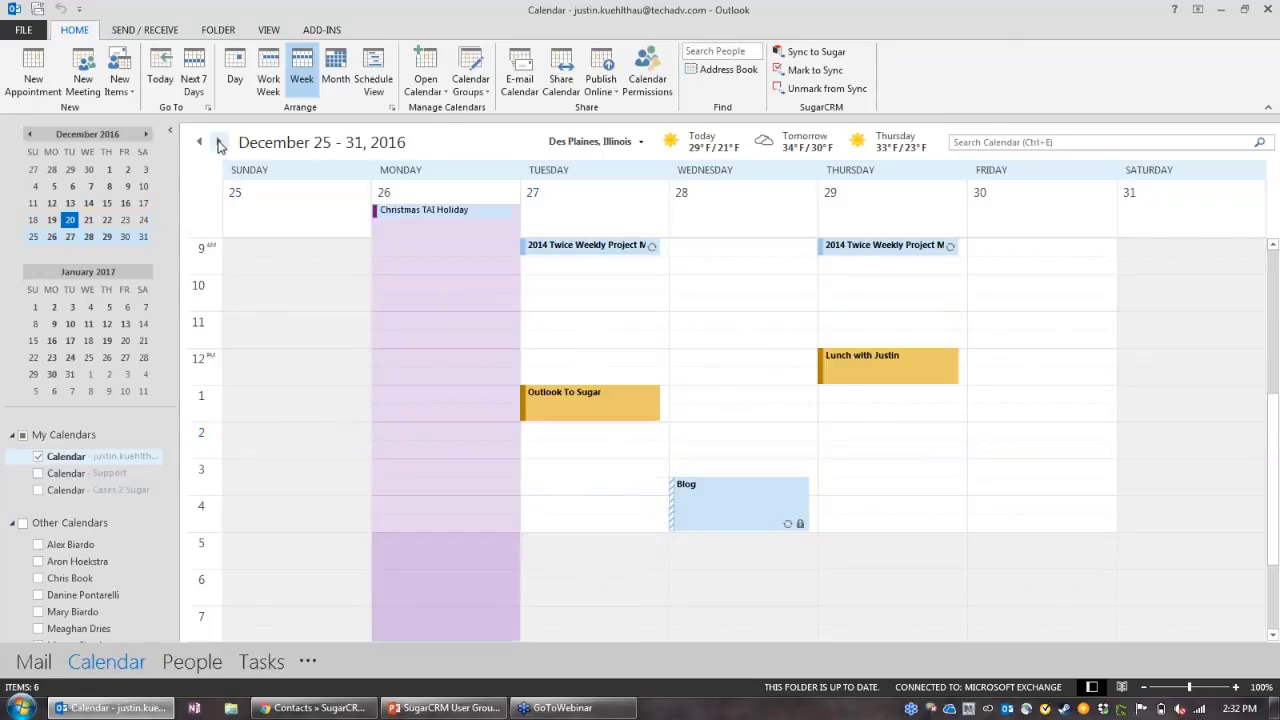
drag(600, 322, 600, 343)
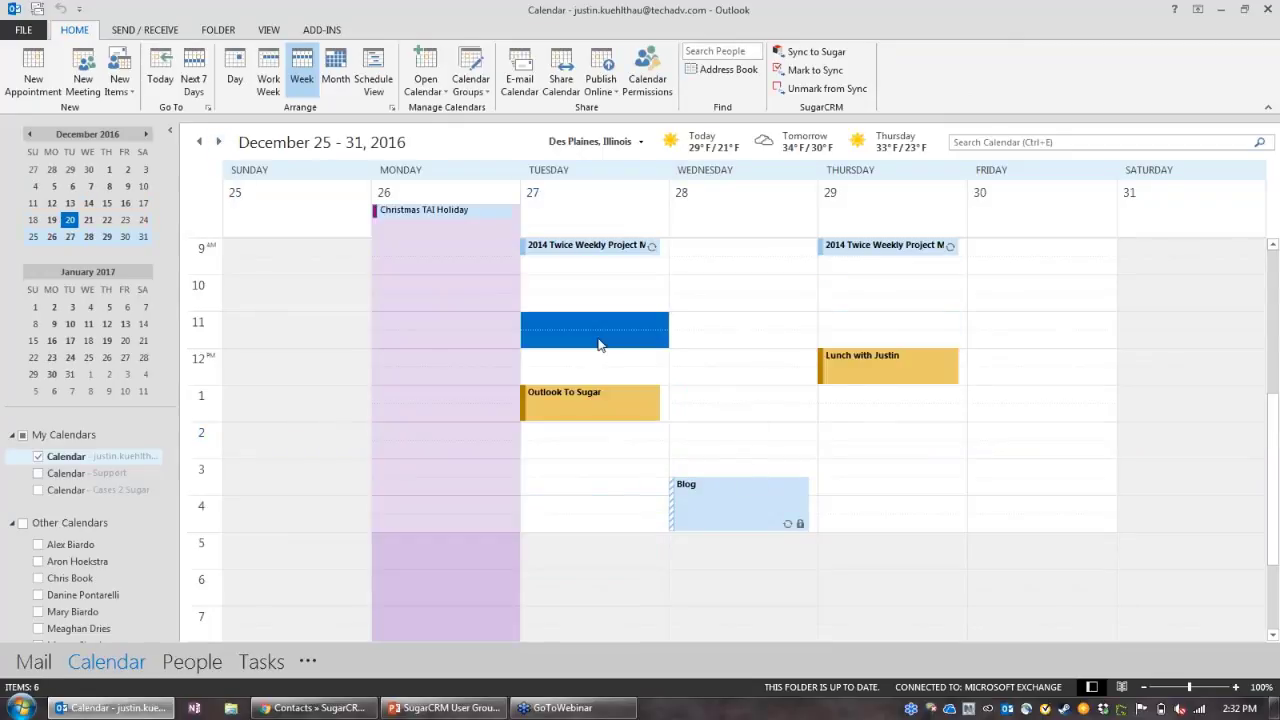
text(outlook t)
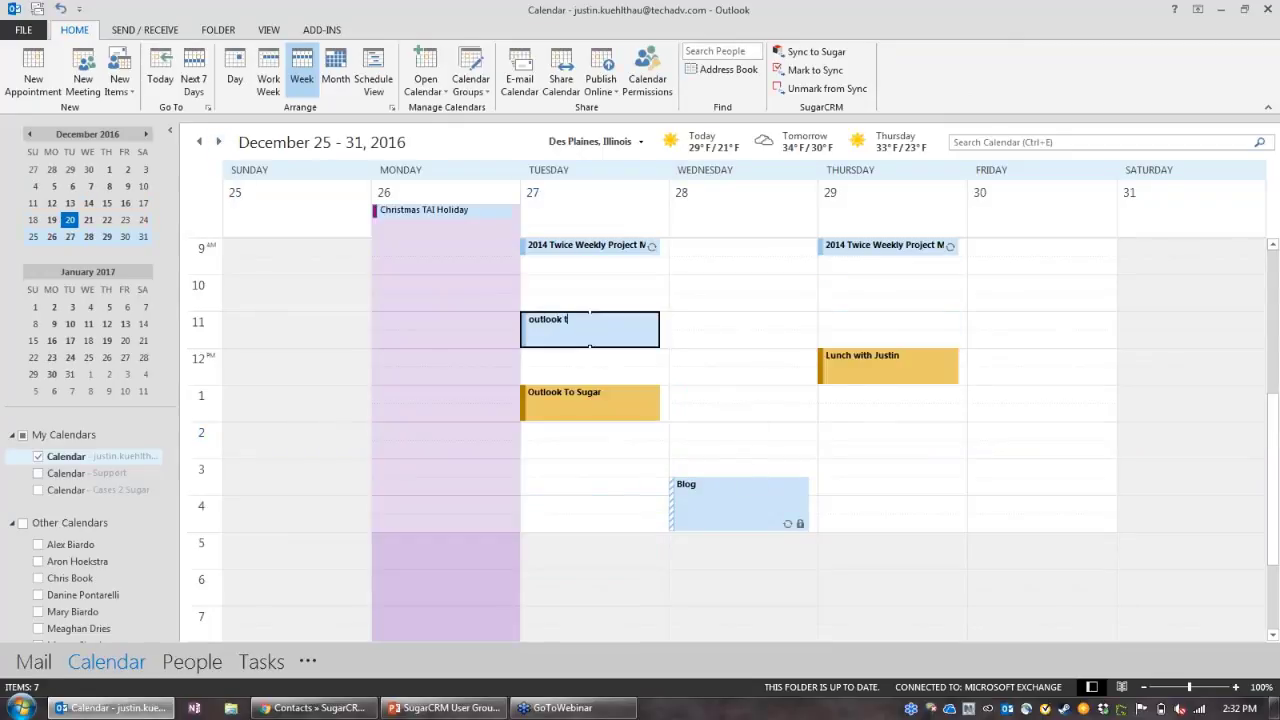
text(o sugar v2)
key(Return)
Step: Mark the new appointment to sync and run Sync to Sugar
right_click(600, 336)
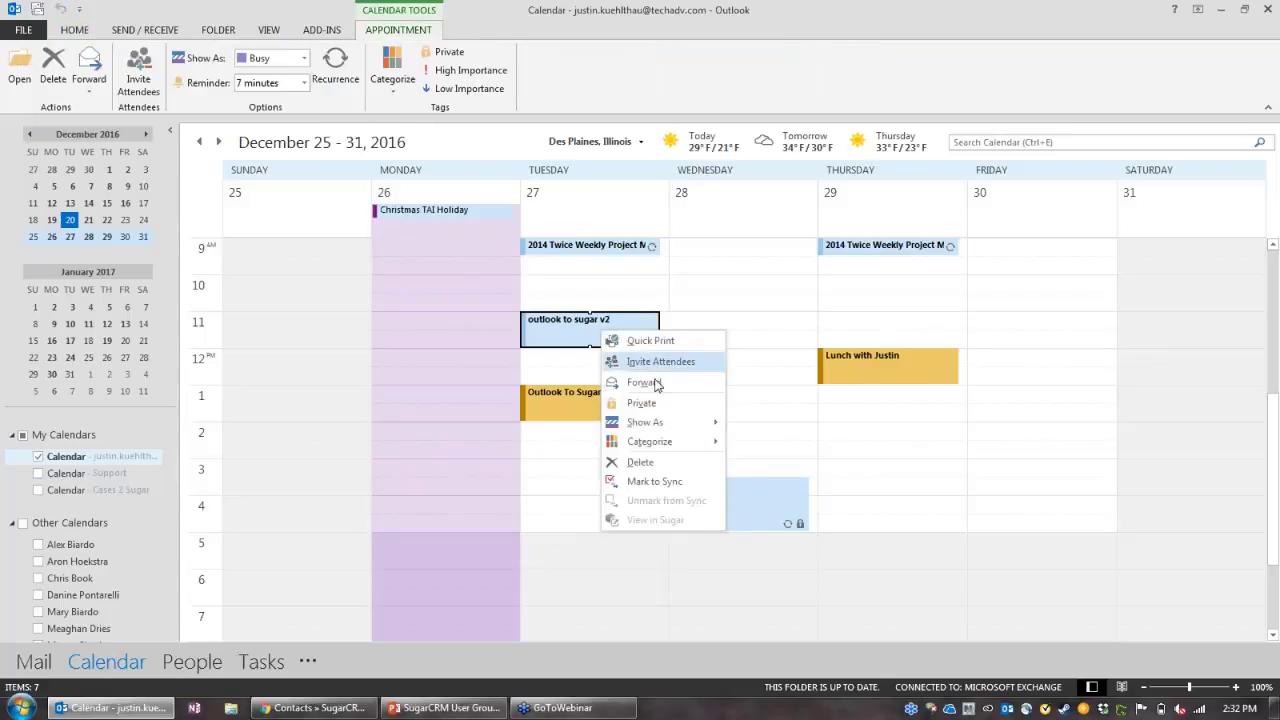
click(670, 482)
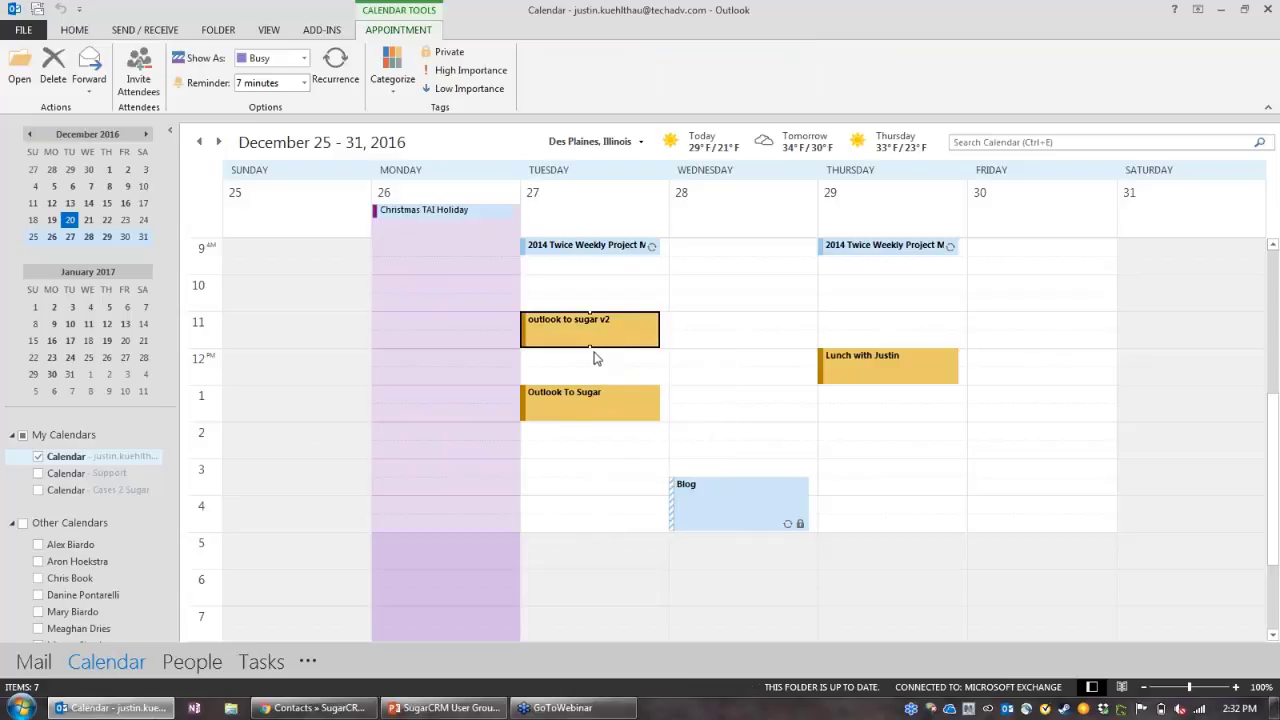
click(87, 37)
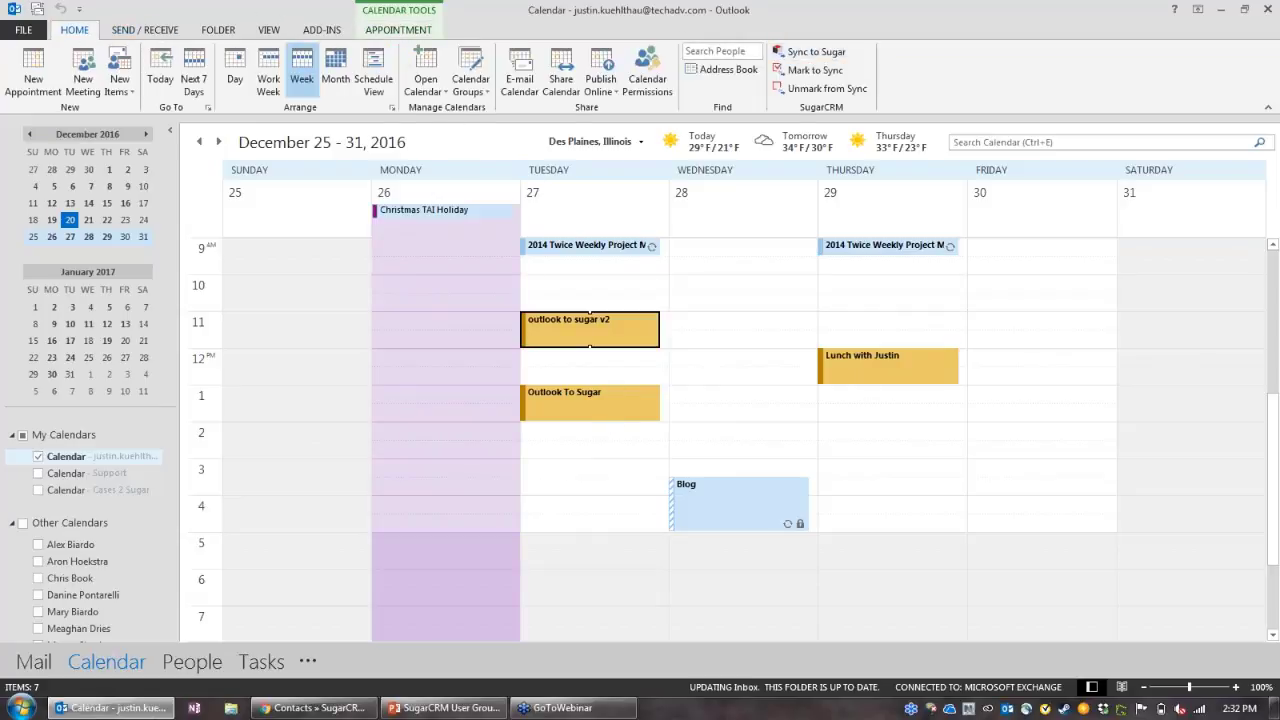
click(800, 56)
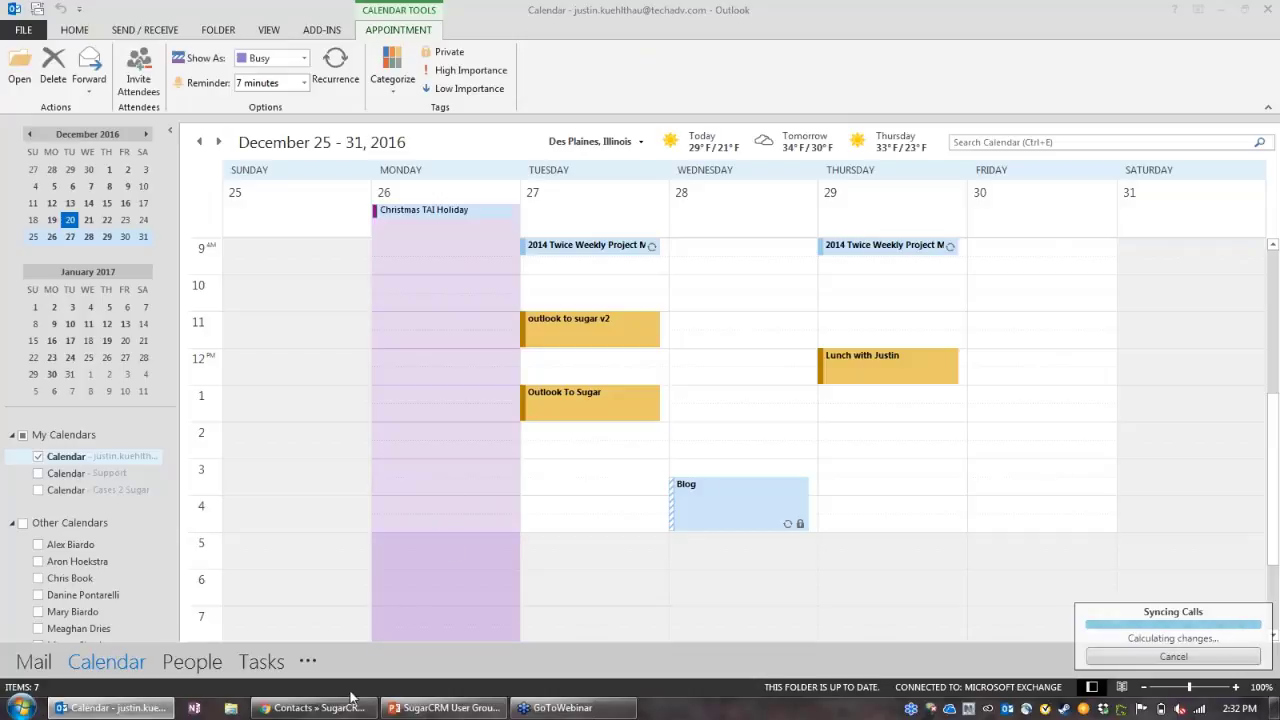
Step: In SugarCRM's calendar, go to December 25–31 and inspect the 'outlook to sugar v2' meeting
click(325, 710)
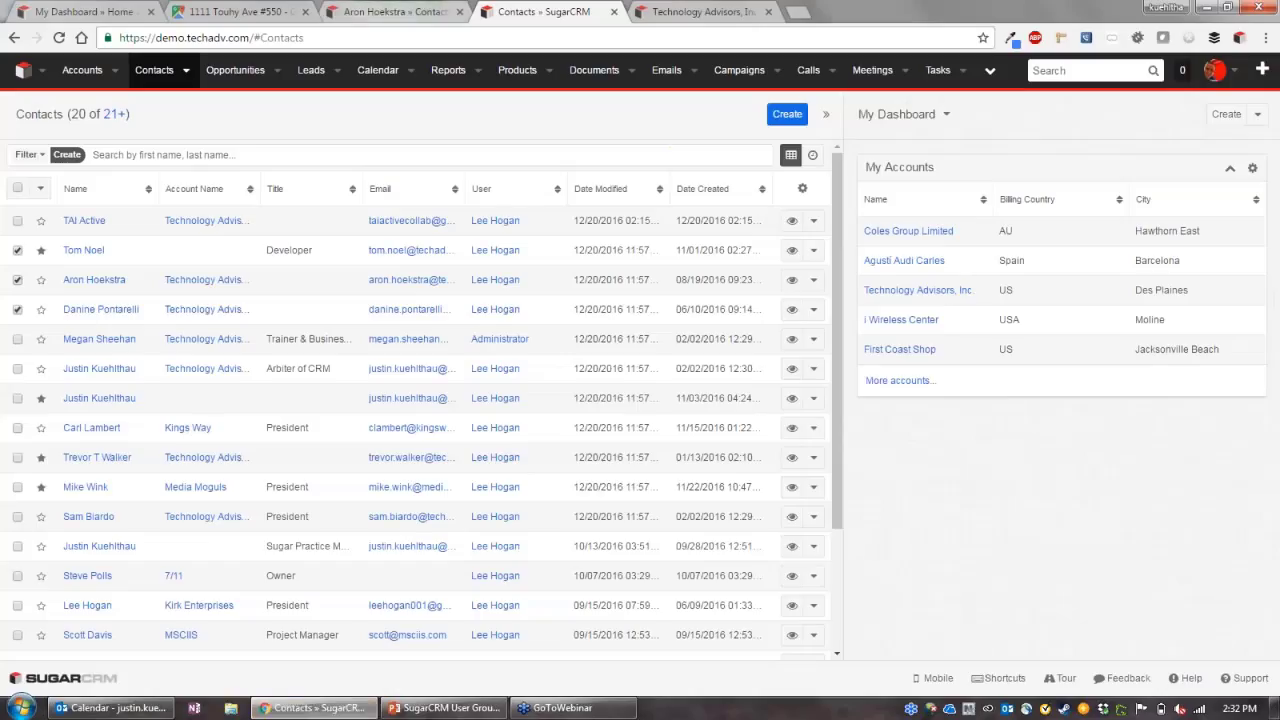
click(377, 72)
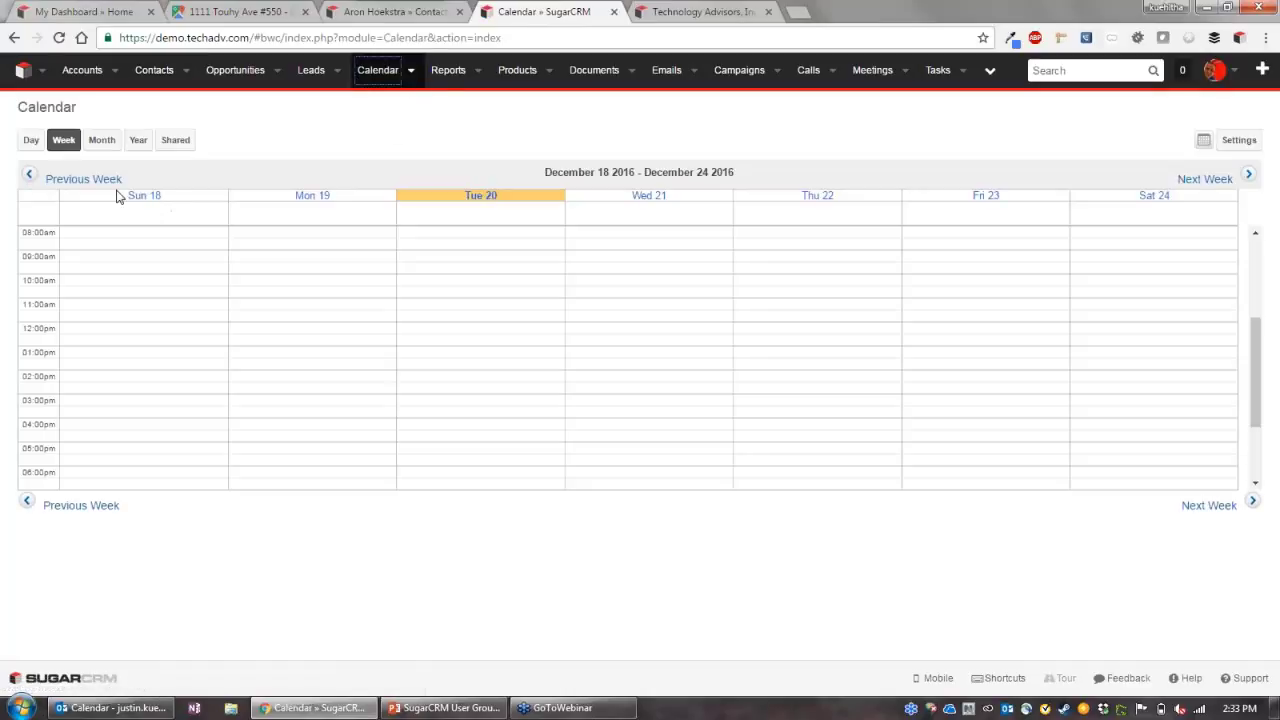
click(1246, 175)
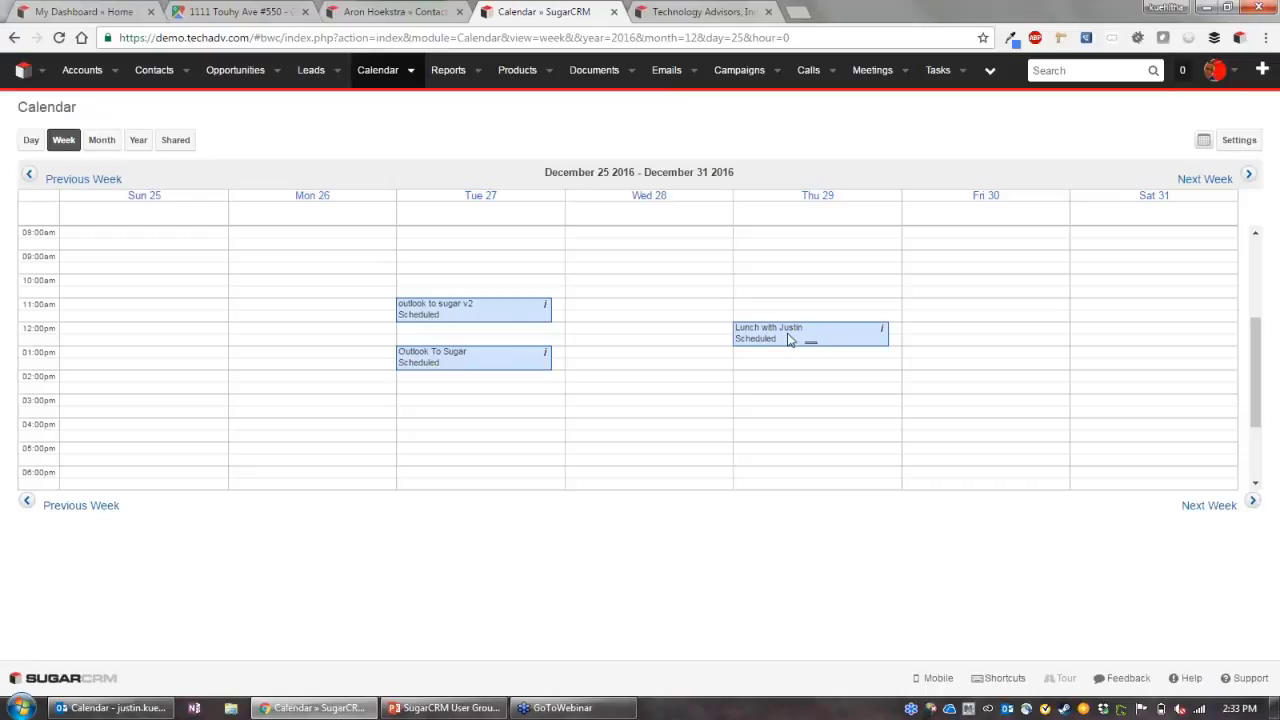
click(490, 315)
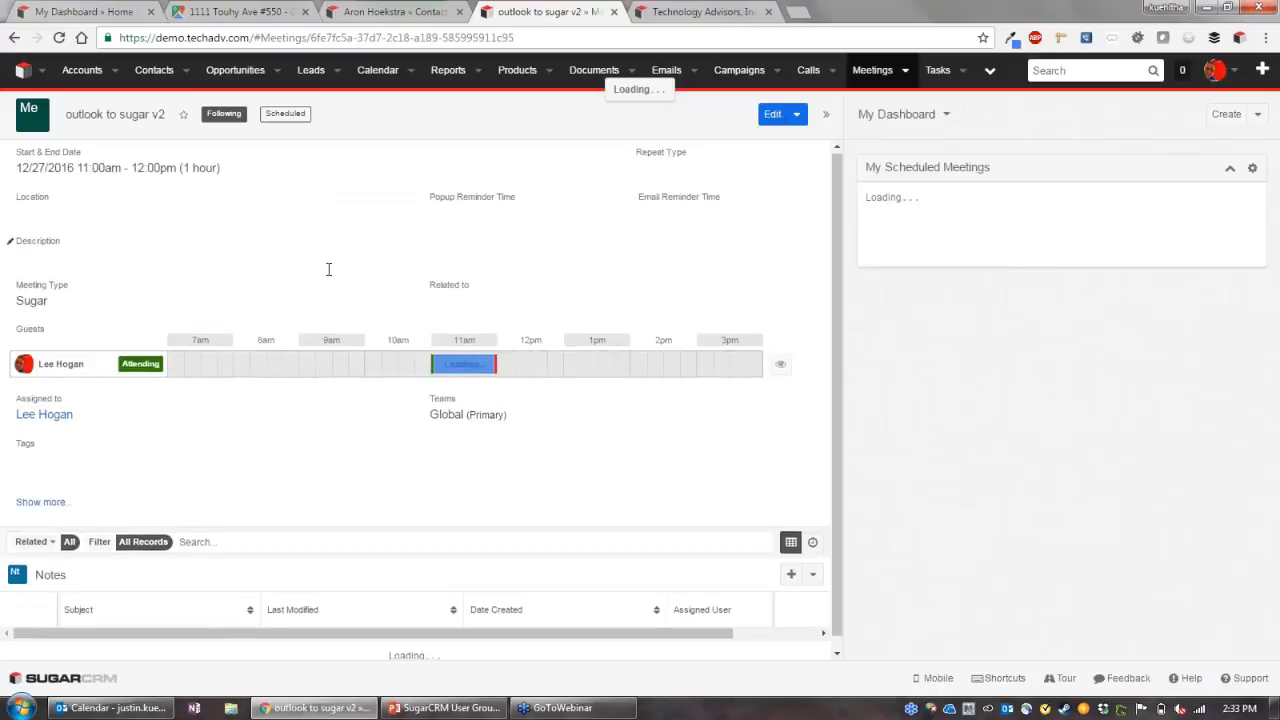
scroll(191, 503, down, 1)
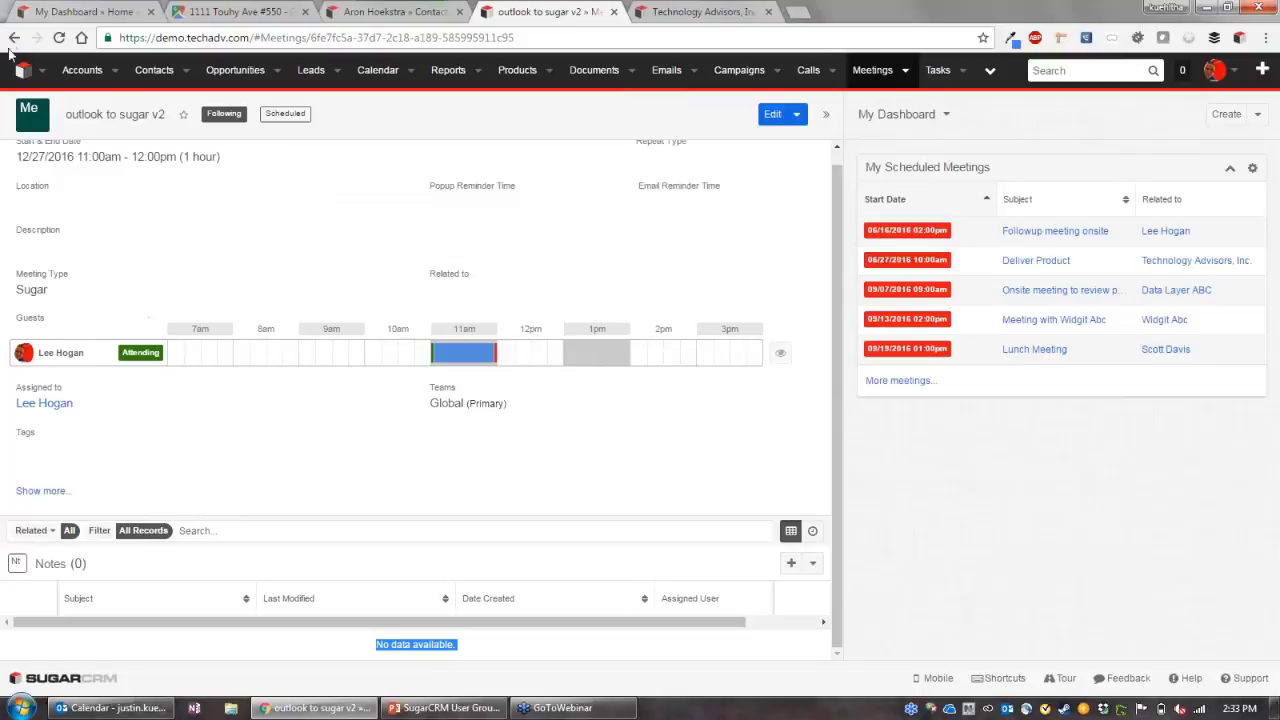
click(12, 38)
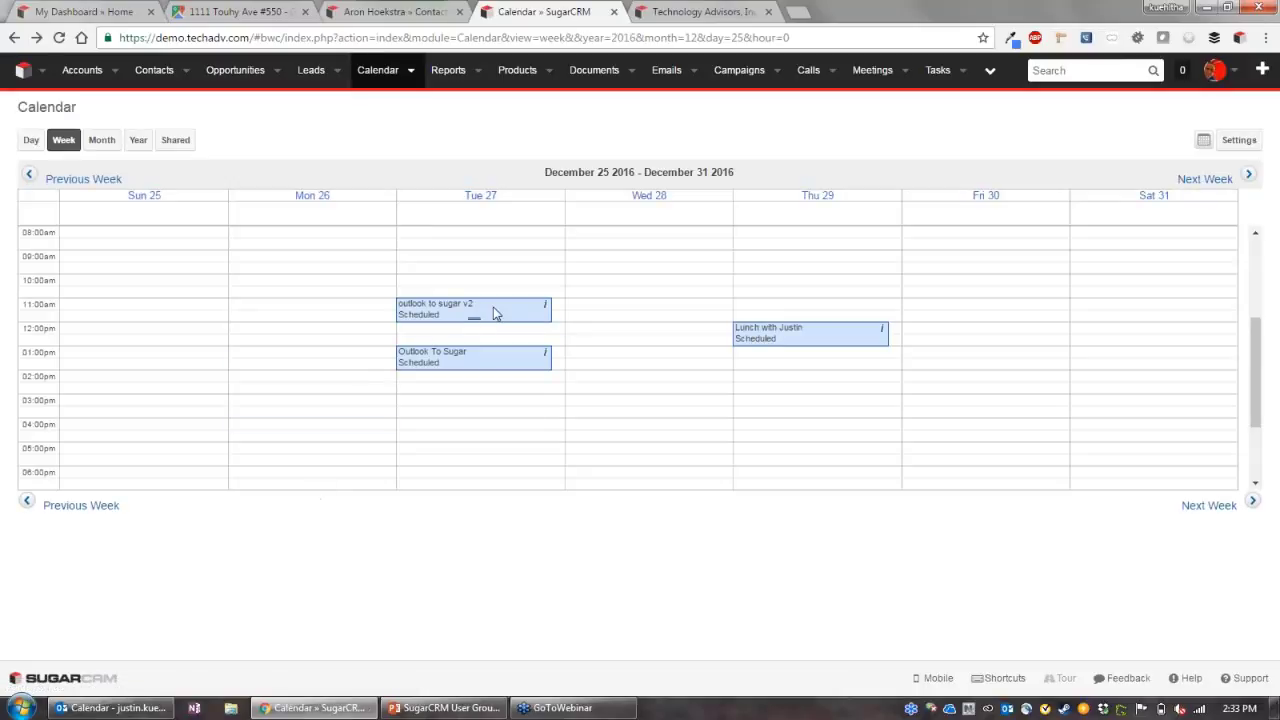
Step: Open the Thursday 29 lunch meeting, 12:00–1:00pm, from the calendar week view
click(845, 337)
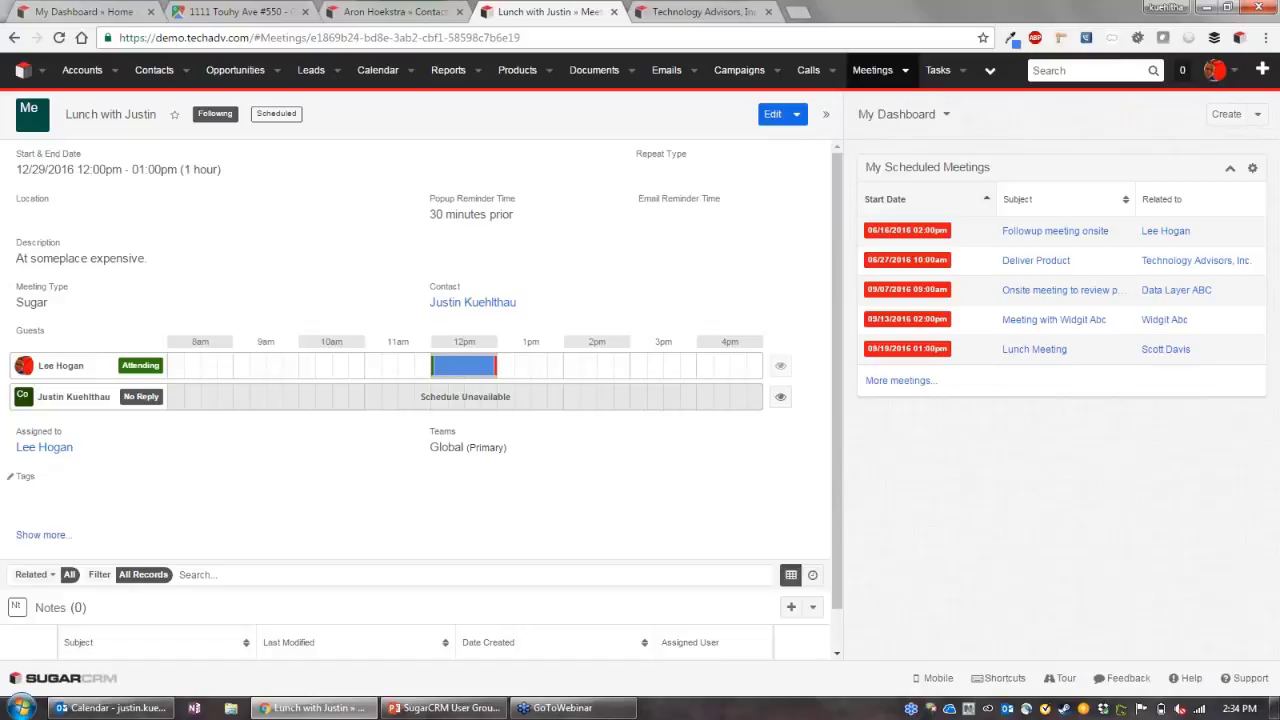
Step: Return to the Outlook calendar's Home commands, then advance the PowerPoint deck to slide 9
mouse_move(110, 708)
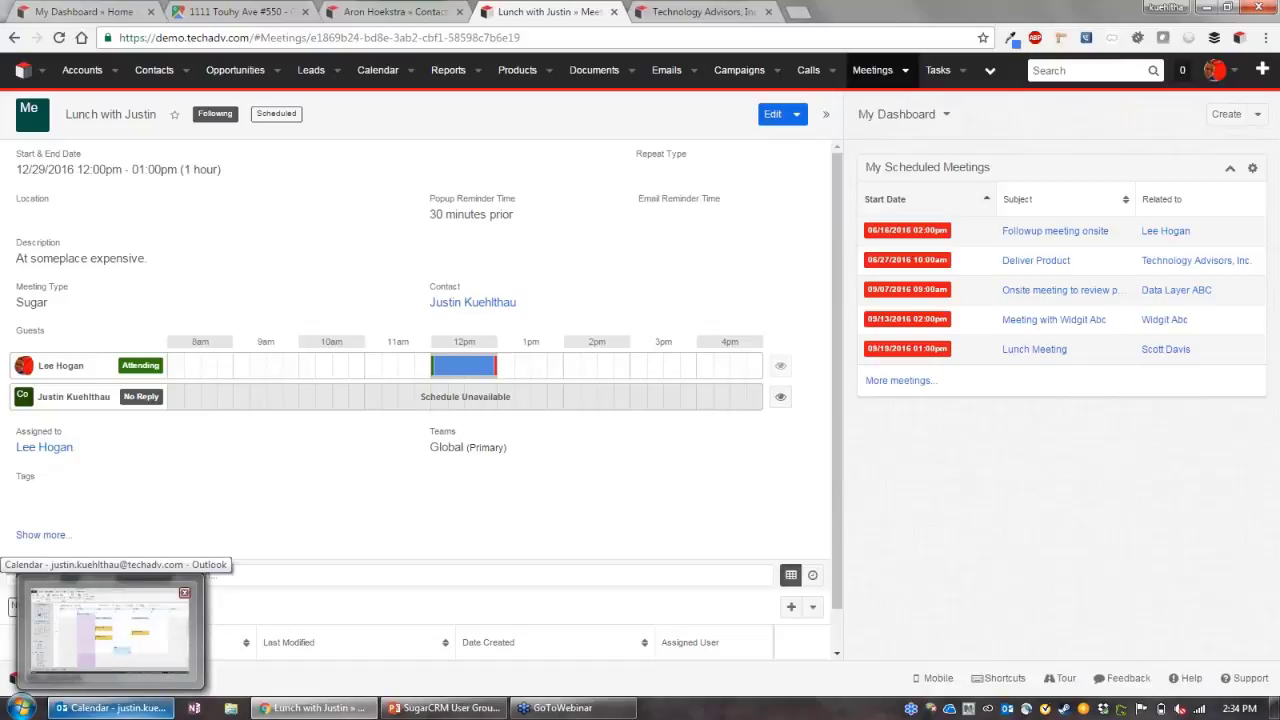
click(110, 630)
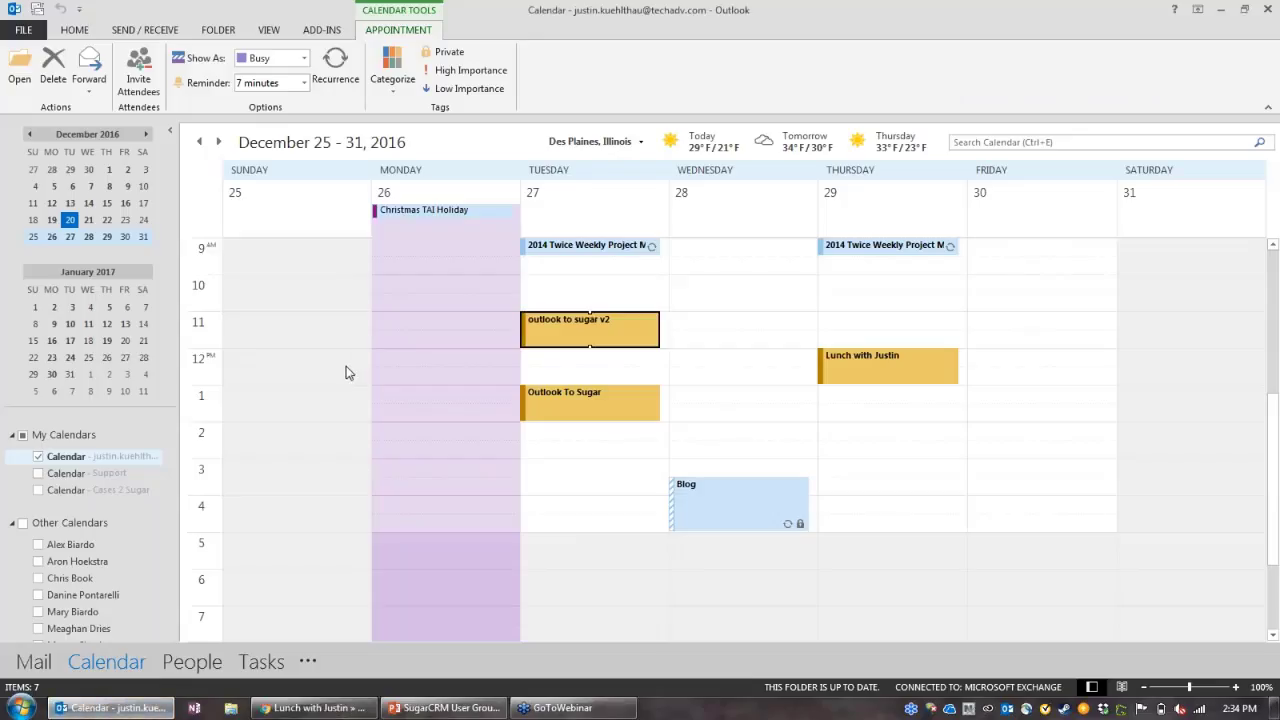
click(75, 32)
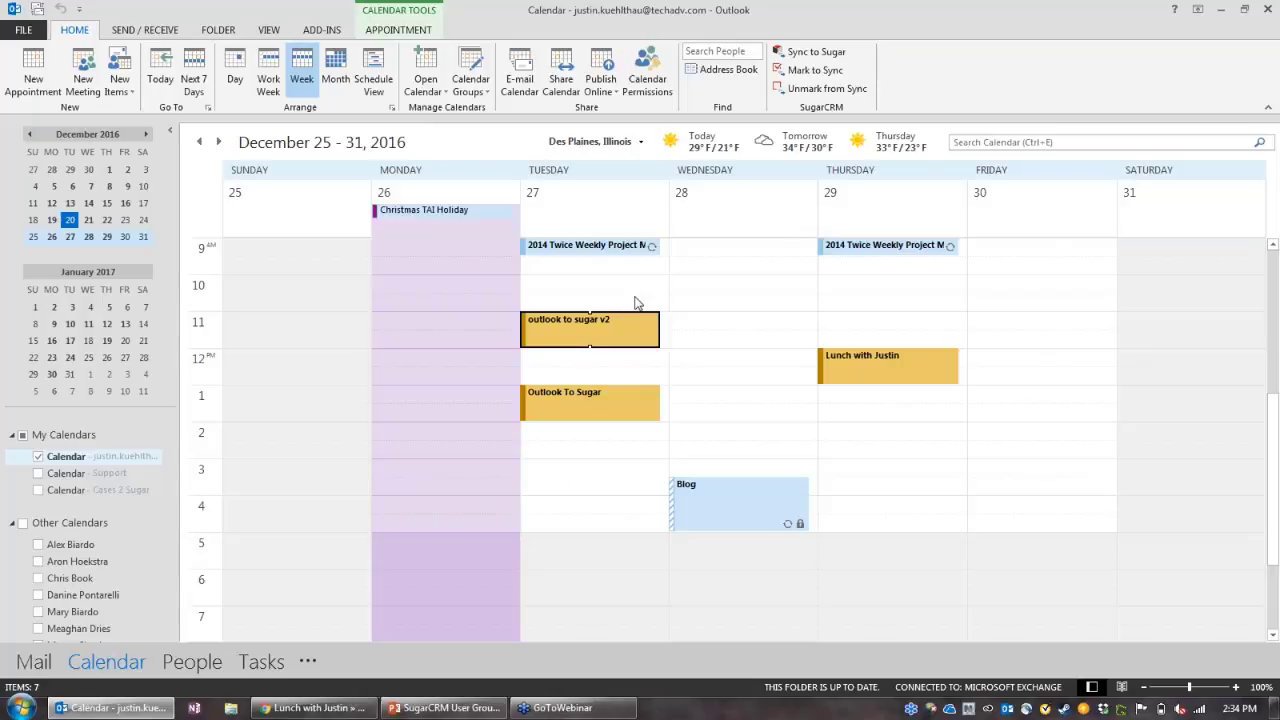
click(467, 710)
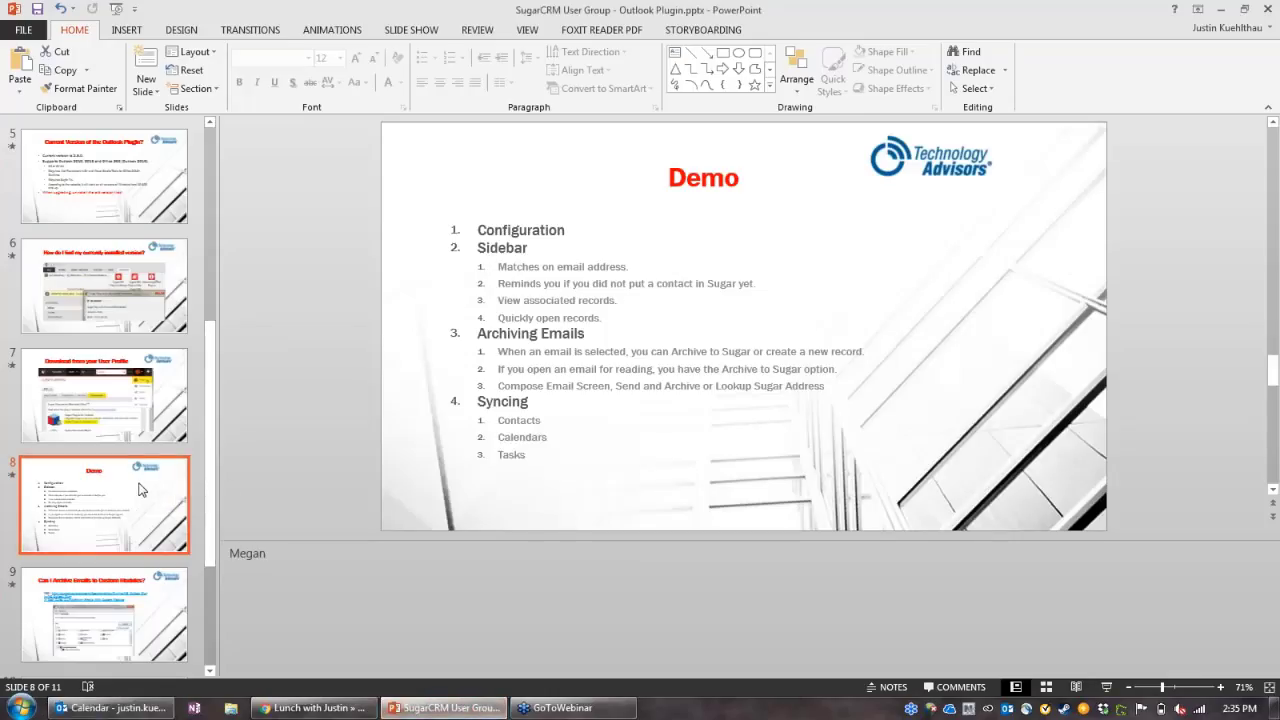
key(Down)
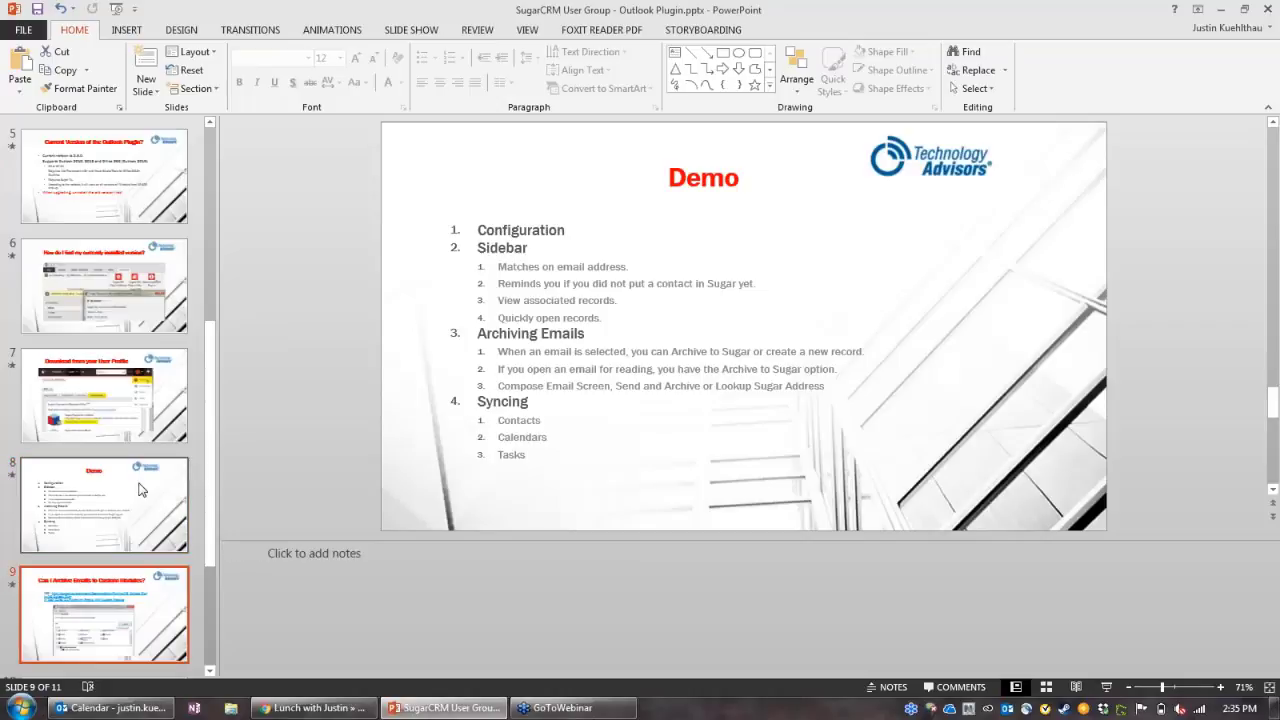